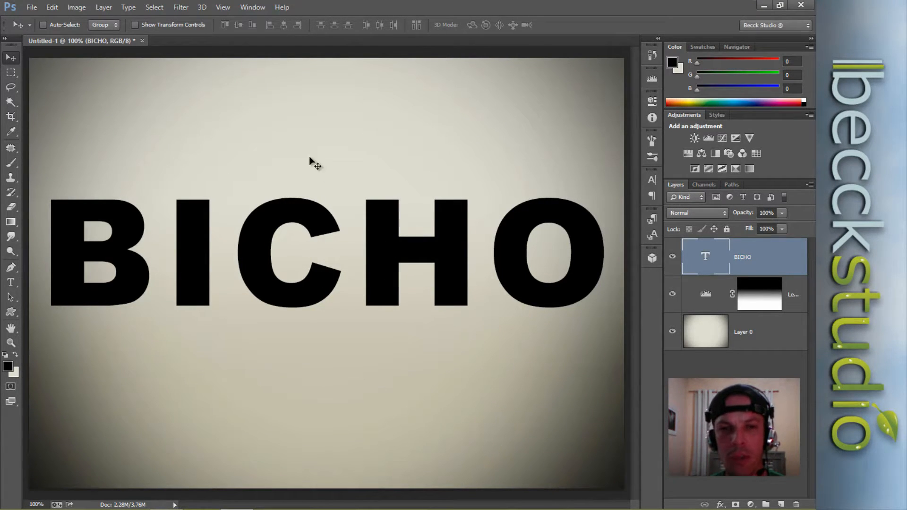
Step: Review the Levels adjustment mask, the background layer and the BICHO text layer in turn
left_click(761, 299)
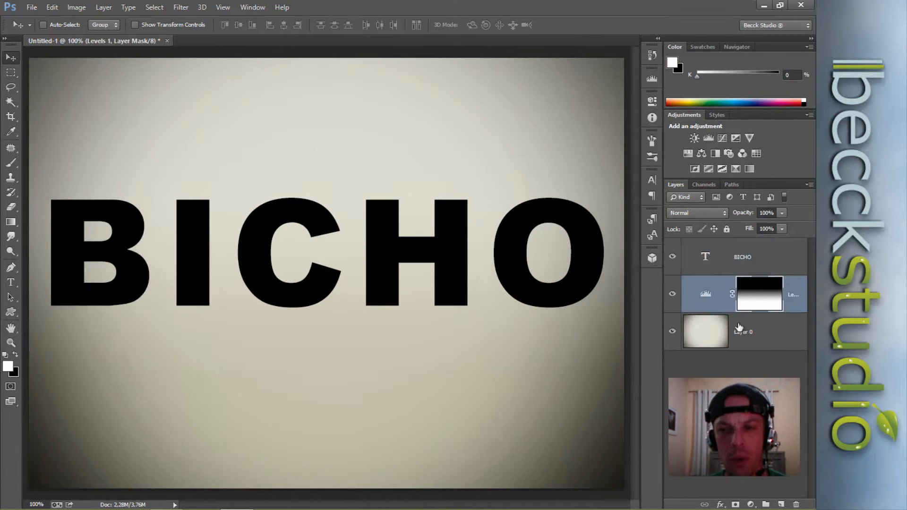
left_click(709, 334)
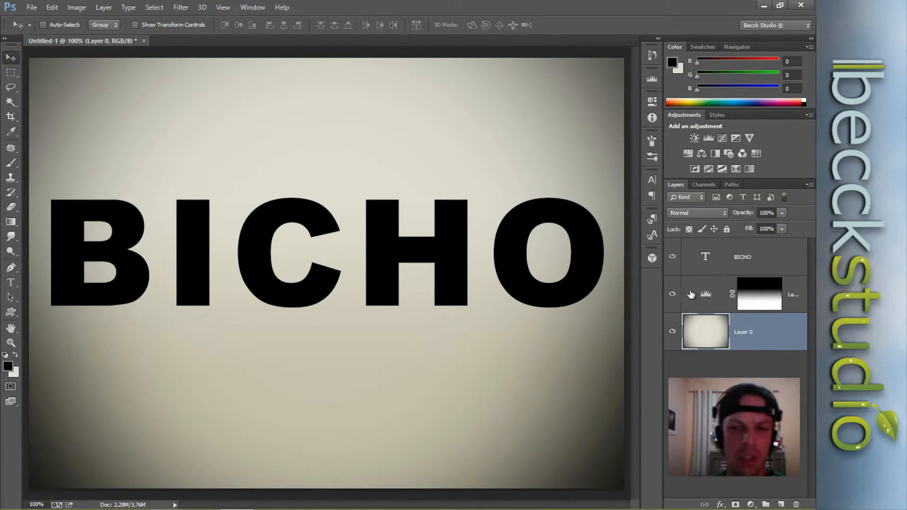
left_click(706, 255)
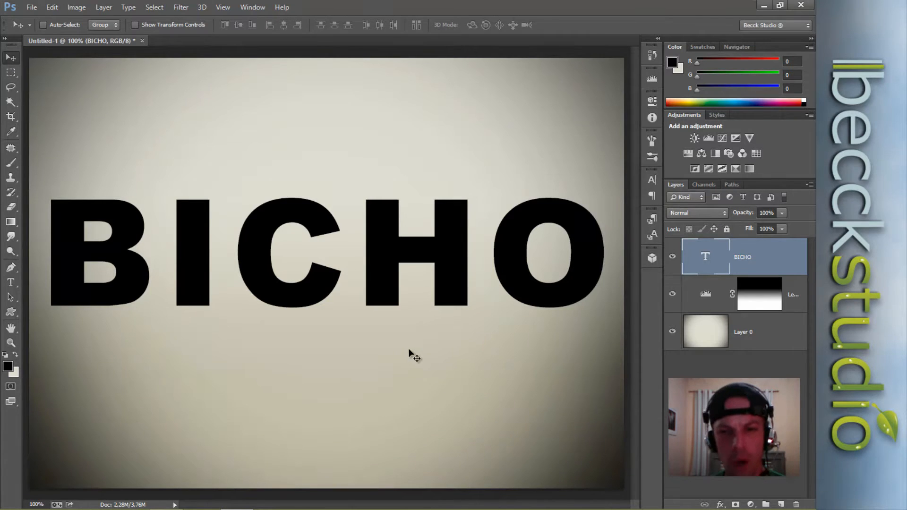
Step: Examine the BICHO text layer's font, style, size and spacing settings
double_click(695, 258)
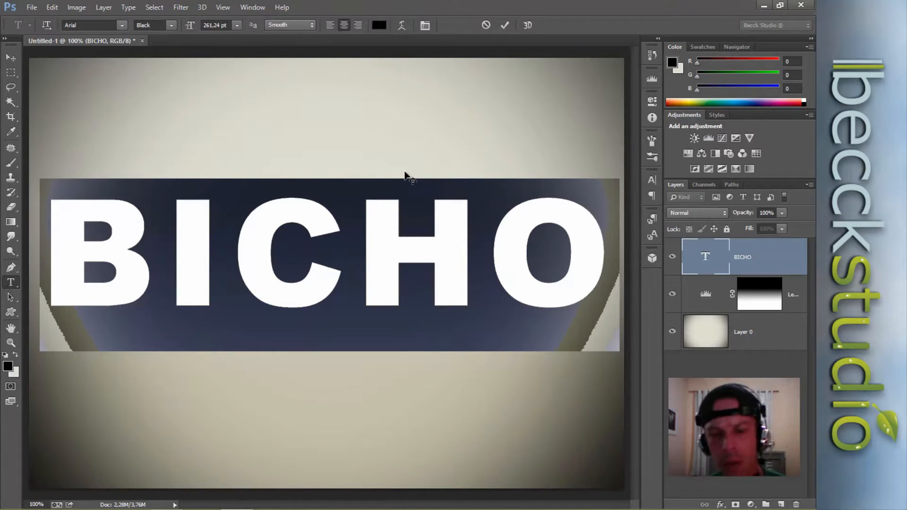
left_click(719, 265)
key("v")
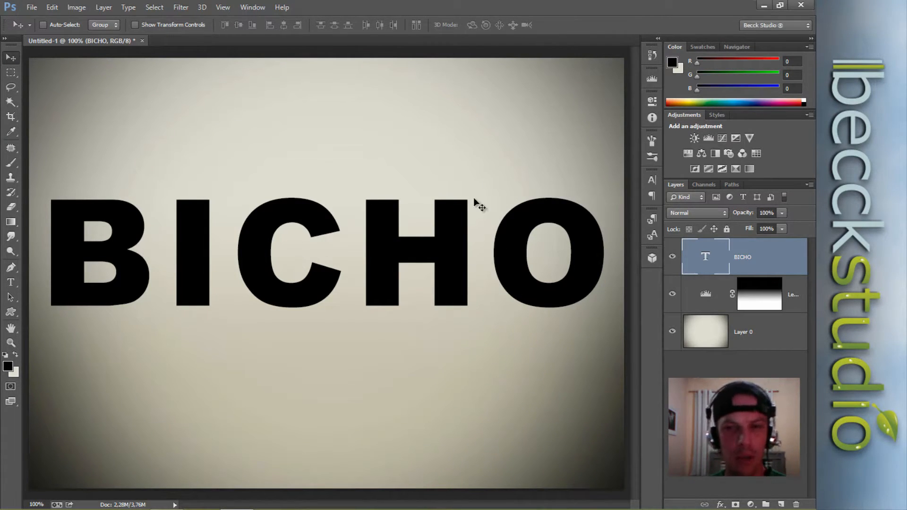
double_click(704, 258)
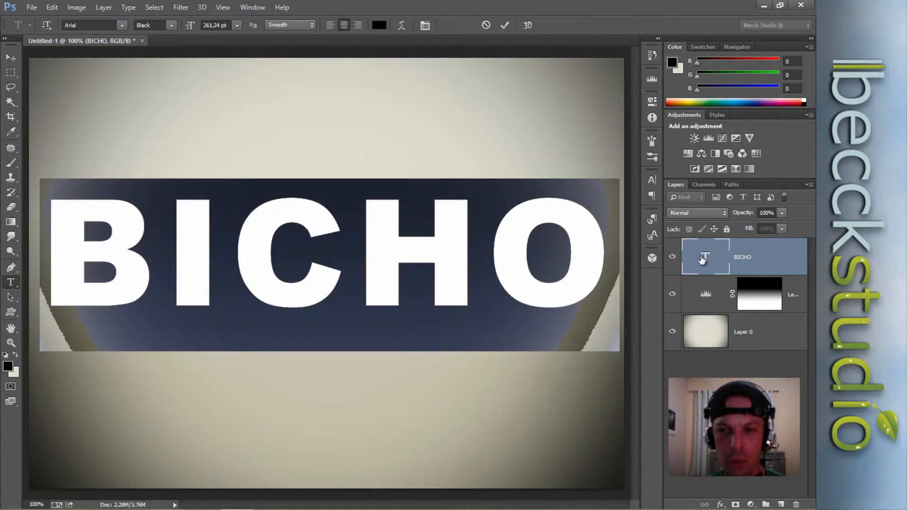
left_click(483, 256)
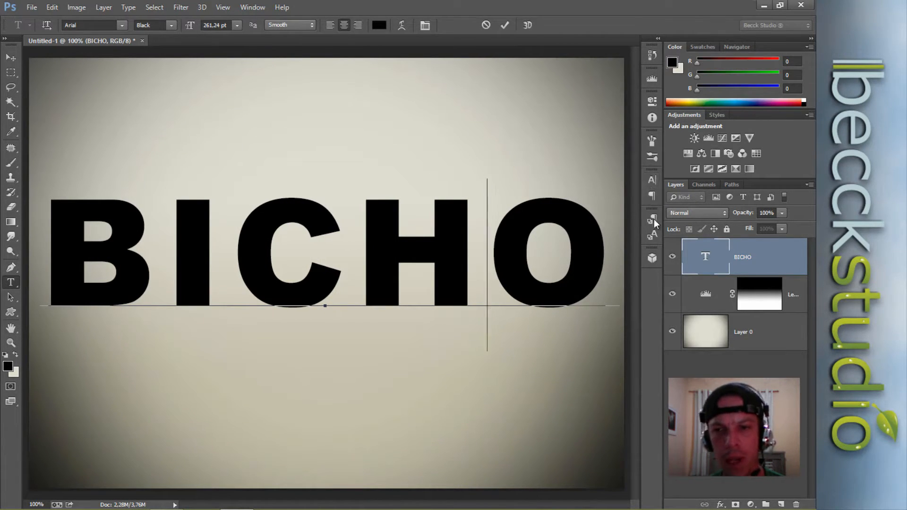
left_click(704, 259)
key("v")
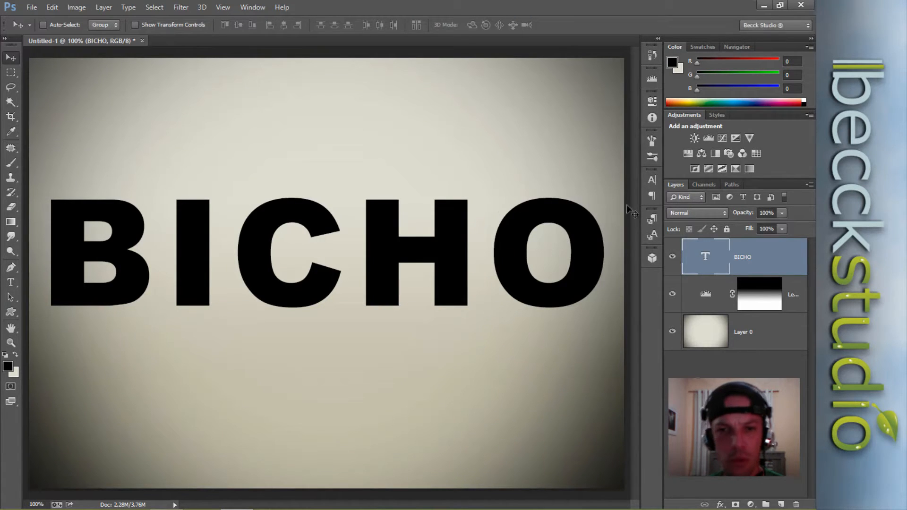
left_click(652, 182)
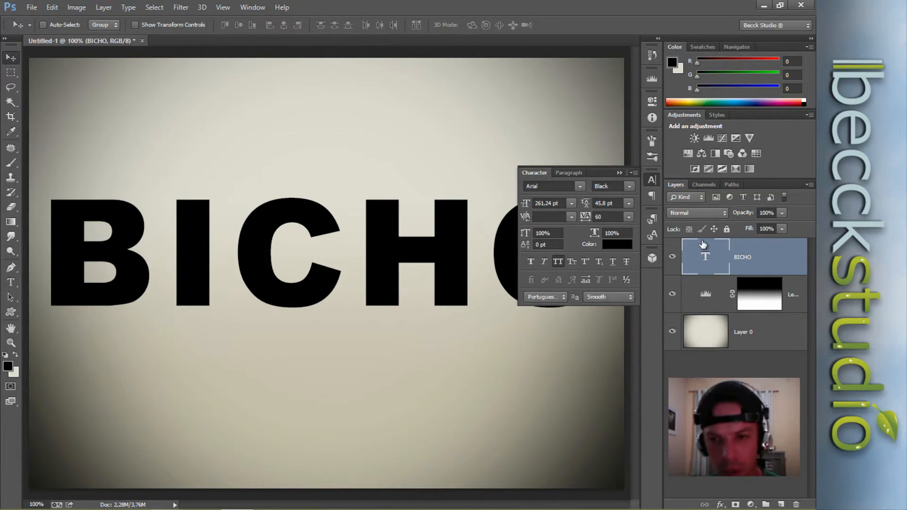
left_click(720, 331)
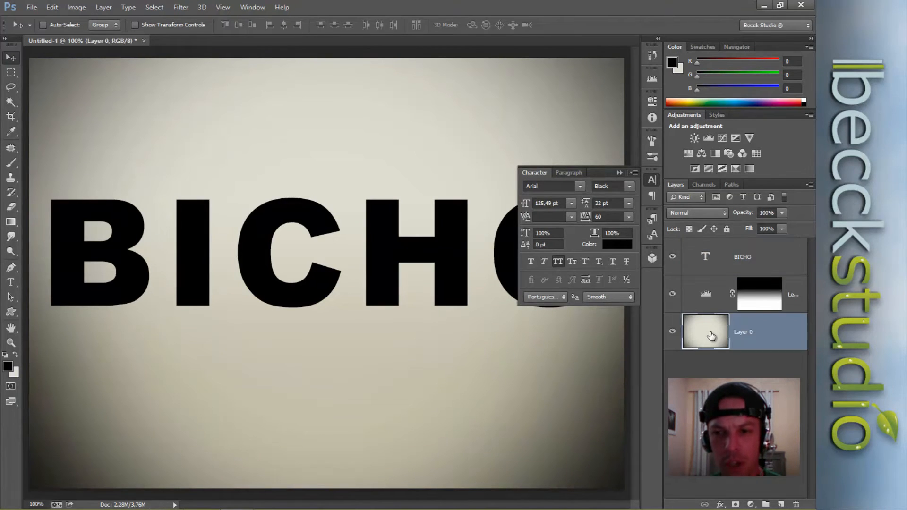
left_click(695, 258)
left_click(650, 180)
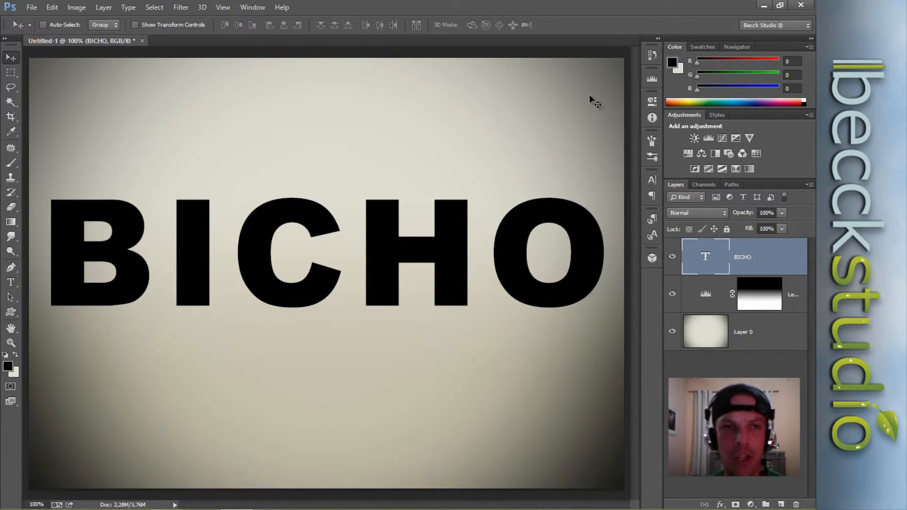
left_click(32, 7)
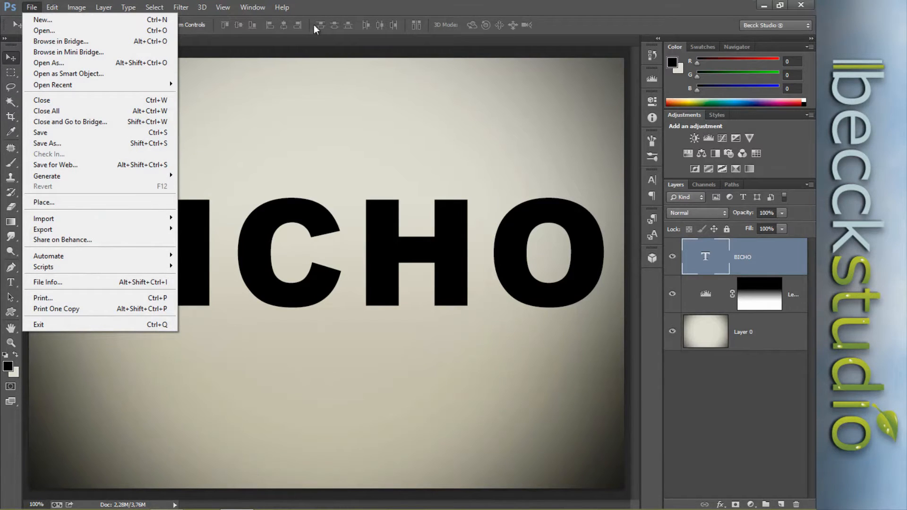
left_click(26, 6)
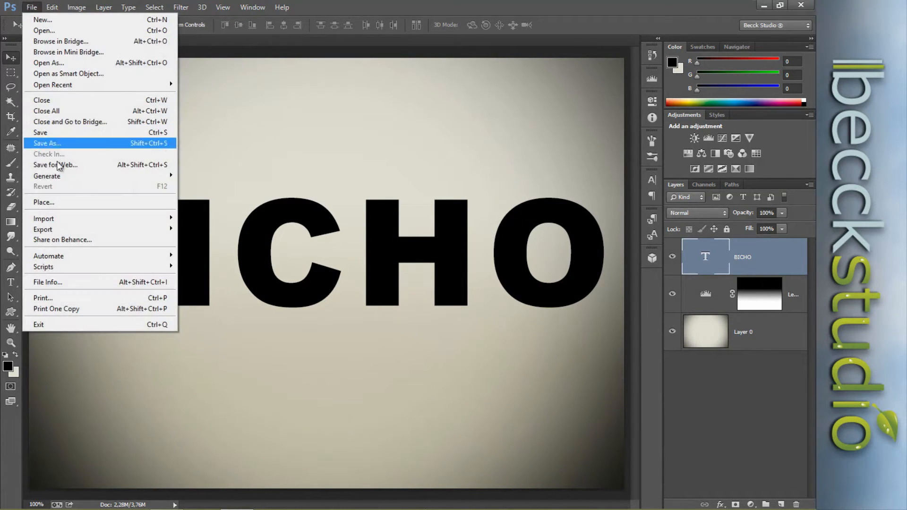
left_click(61, 203)
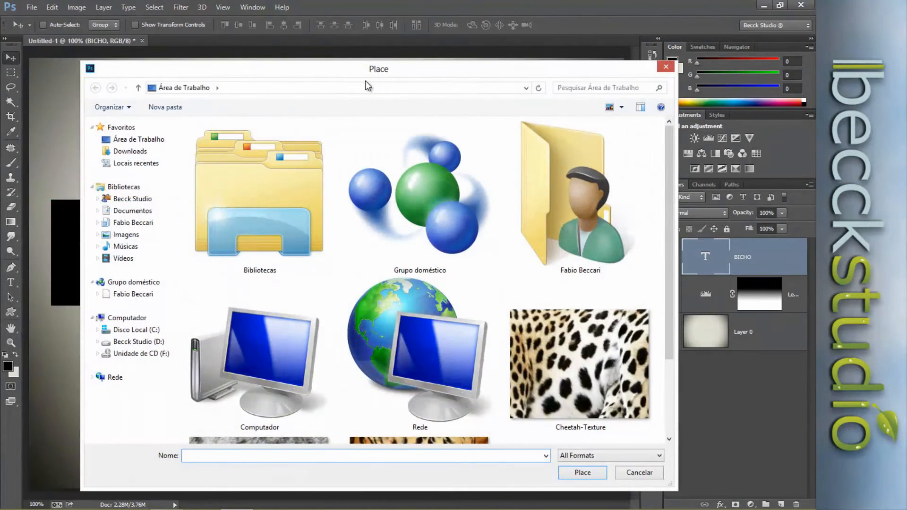
left_click_drag(345, 70, 320, 62)
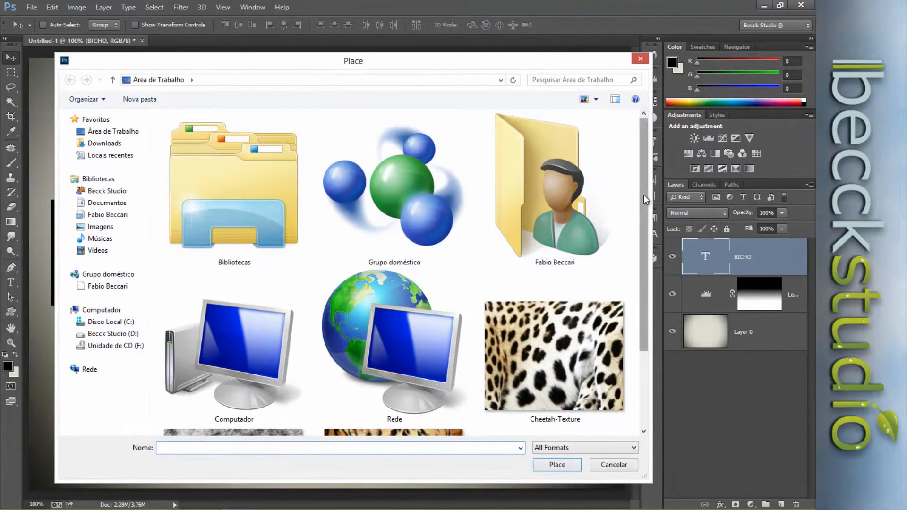
left_click_drag(643, 194, 651, 282)
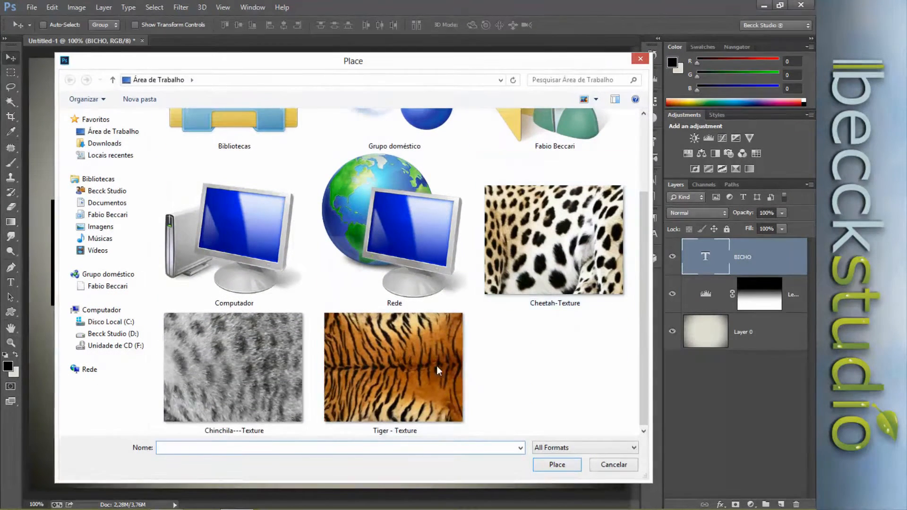
left_click(394, 373)
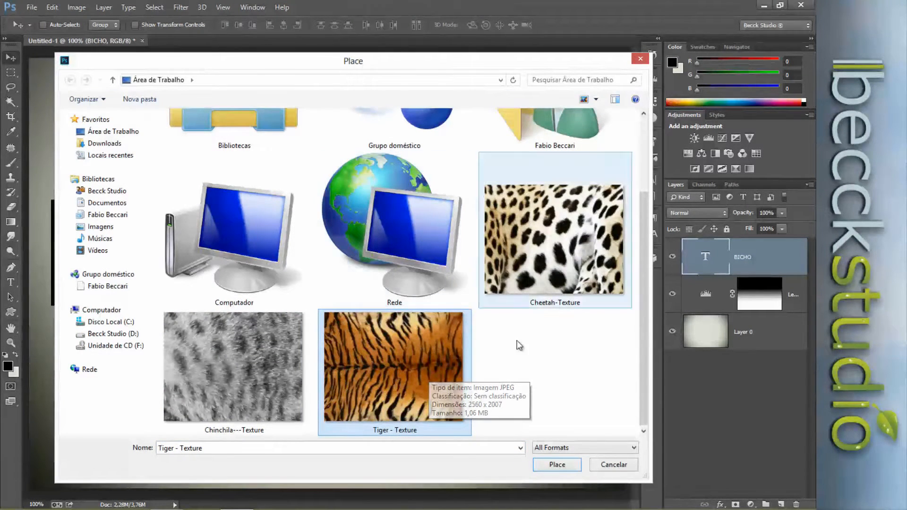
mouse_move(420, 360)
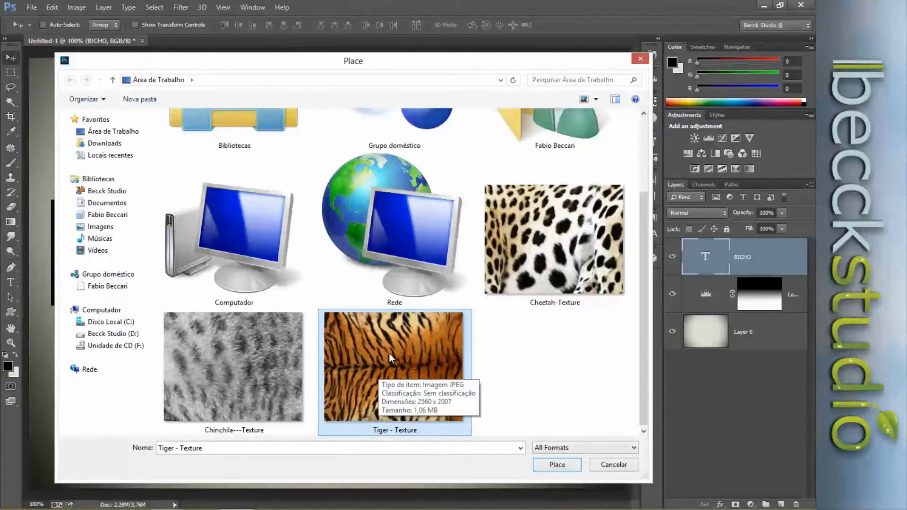
left_click(546, 465)
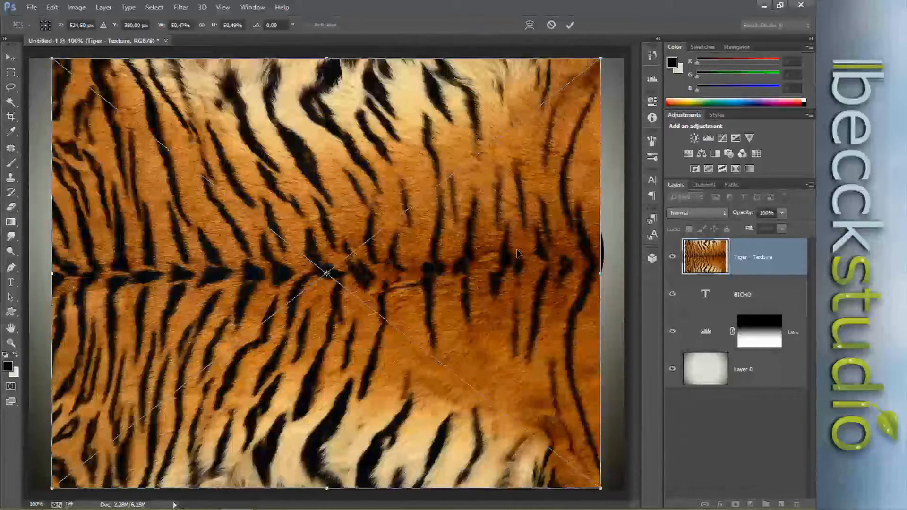
key("ctrl+minus")
key("ctrl+minus")
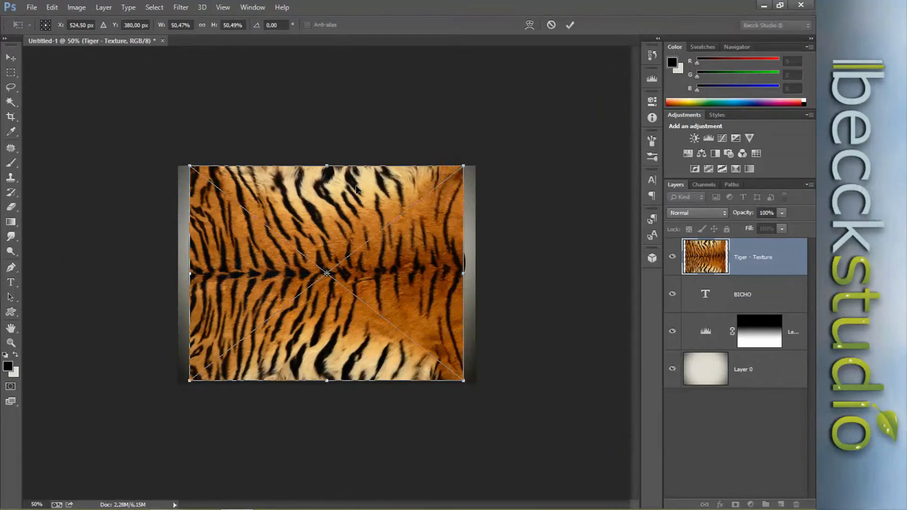
key("Escape")
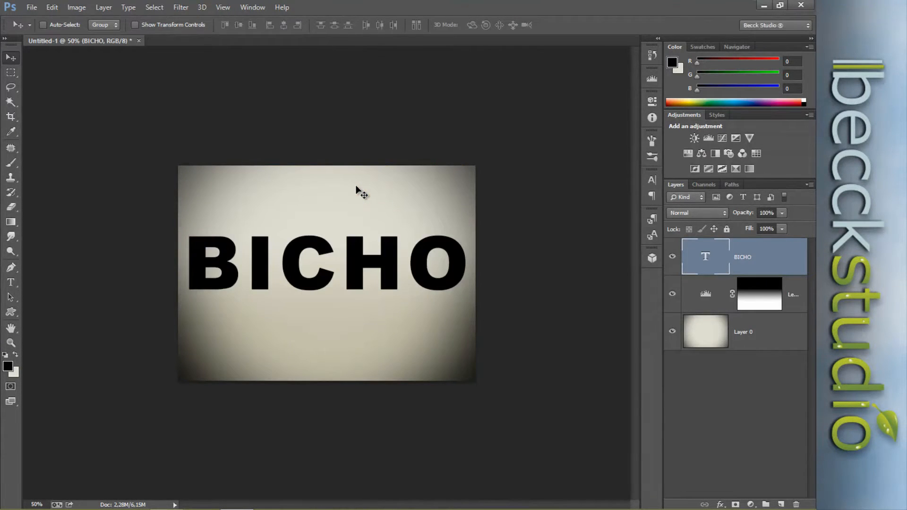
key("ctrl+plus")
key("ctrl+plus")
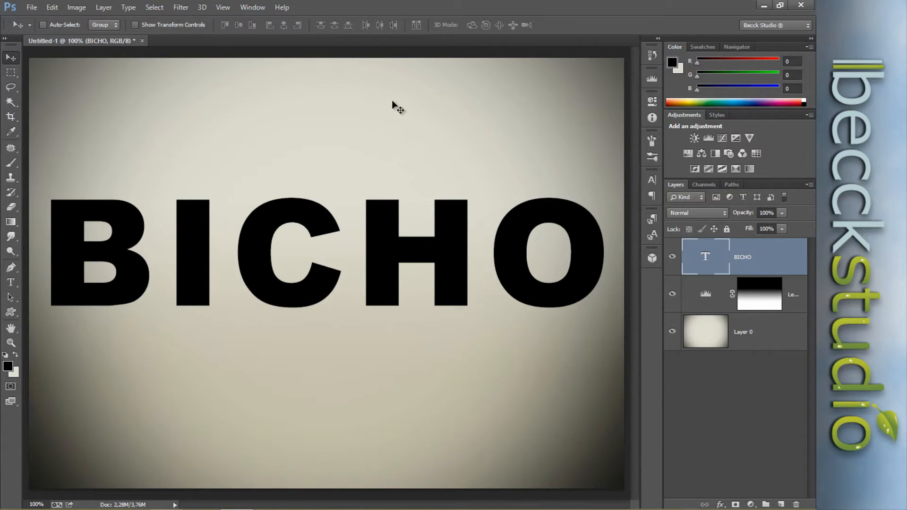
Step: Open the Tiger - Texture image as a separate document
left_click(33, 7)
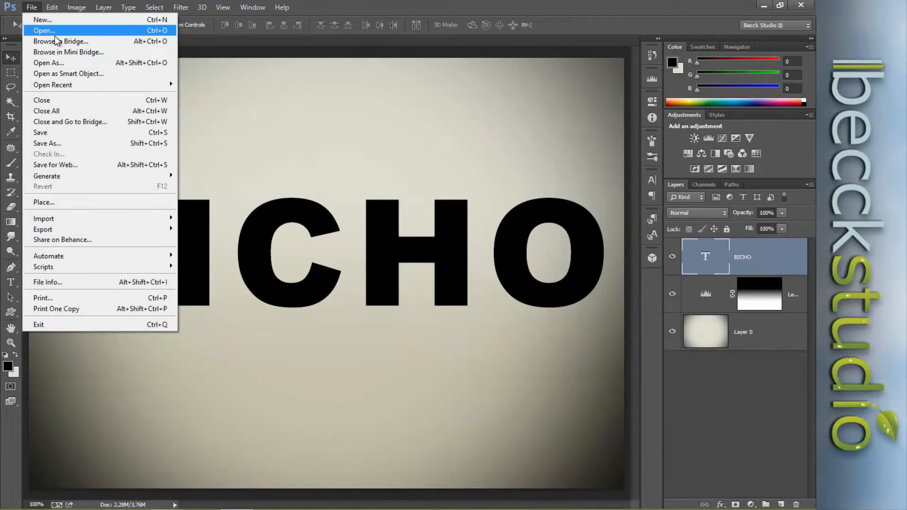
left_click(46, 32)
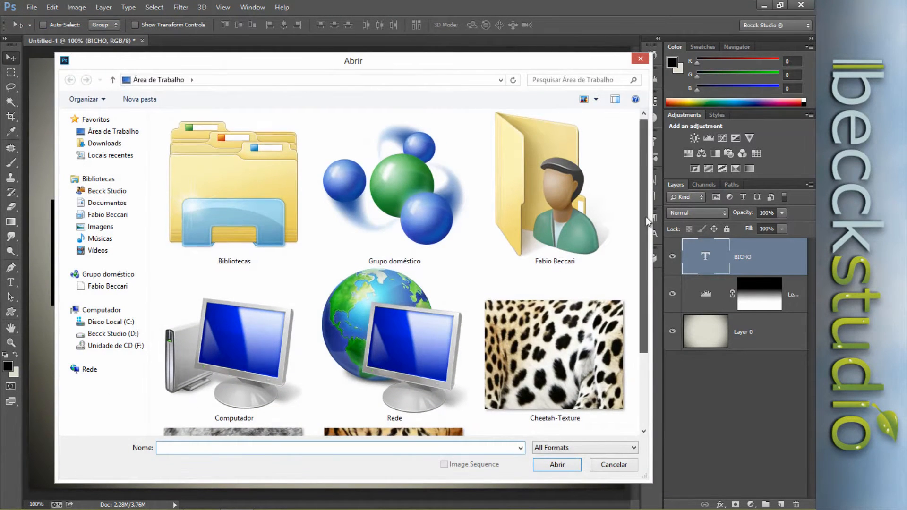
left_click_drag(645, 217, 656, 287)
double_click(417, 344)
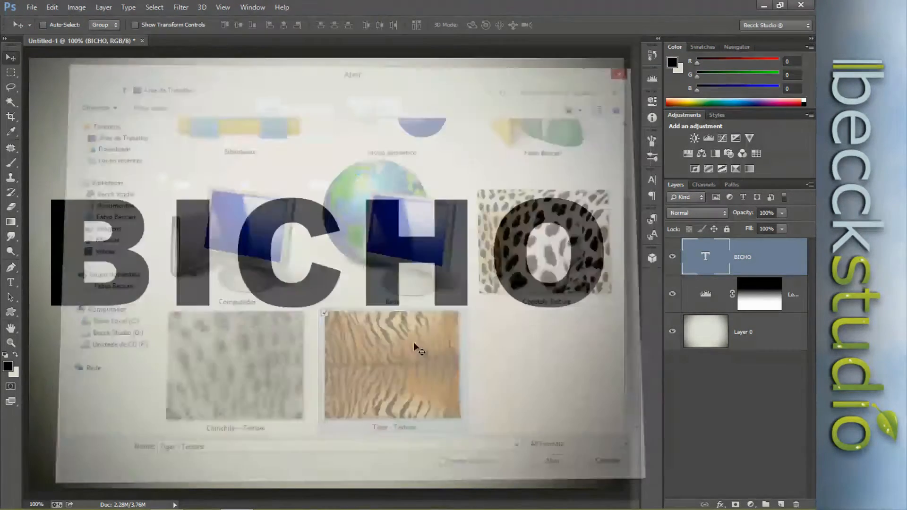
Step: Unlock the tiger image's background layer and copy it into the Untitled-1 document above the BICHO text
left_click_drag(722, 278, 109, 50)
left_click_drag(686, 275, 796, 505)
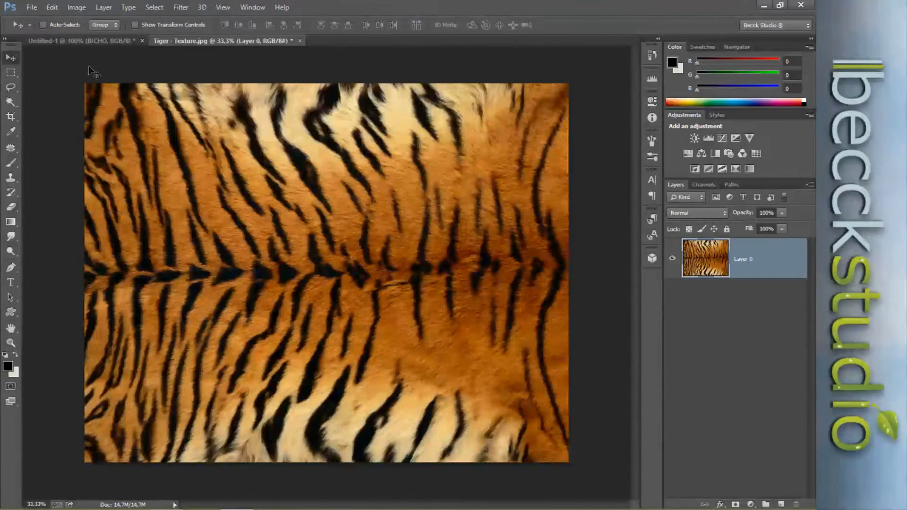
left_click_drag(343, 176, 201, 81)
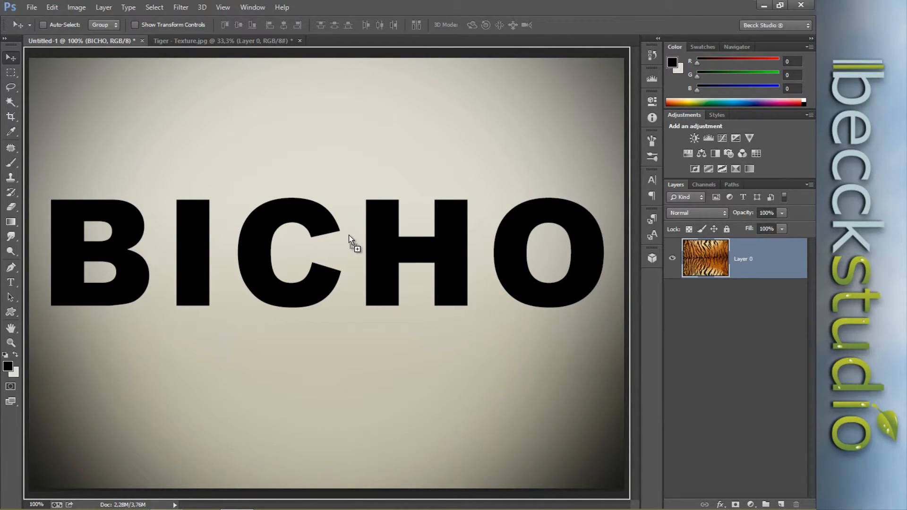
left_click_drag(348, 235, 348, 234)
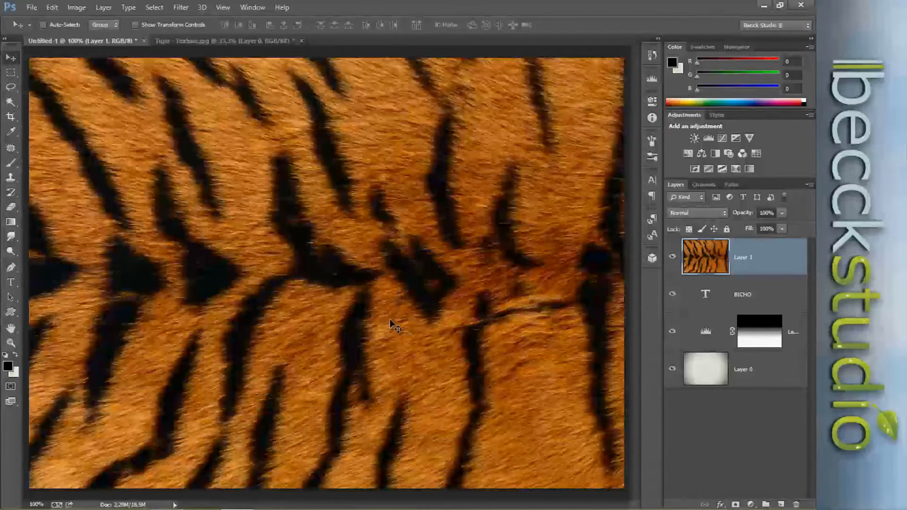
Step: Scale the tiger texture layer down about its centre with Free Transform, keeping the whole canvas covered
key("ctrl+minus")
key("ctrl+minus")
key("ctrl+minus")
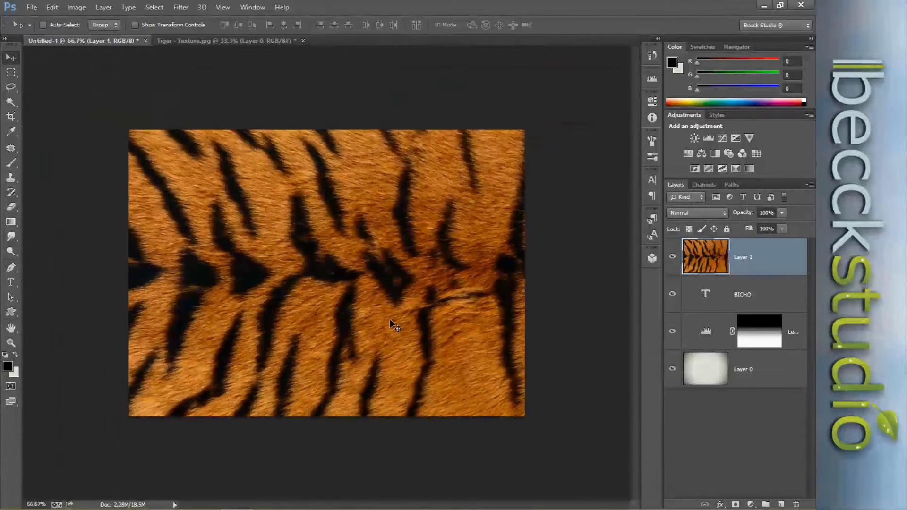
key("ctrl+minus")
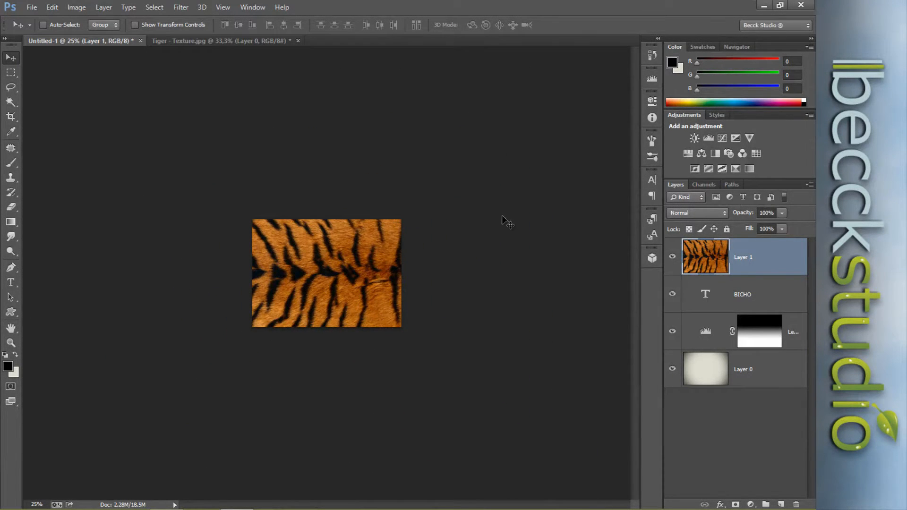
key("ctrl+t")
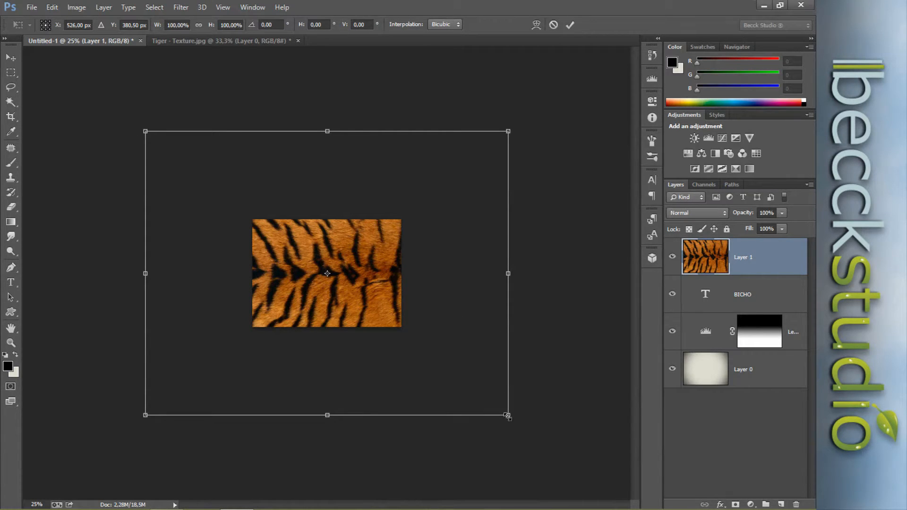
left_click_drag(508, 416, 412, 353)
key("Return")
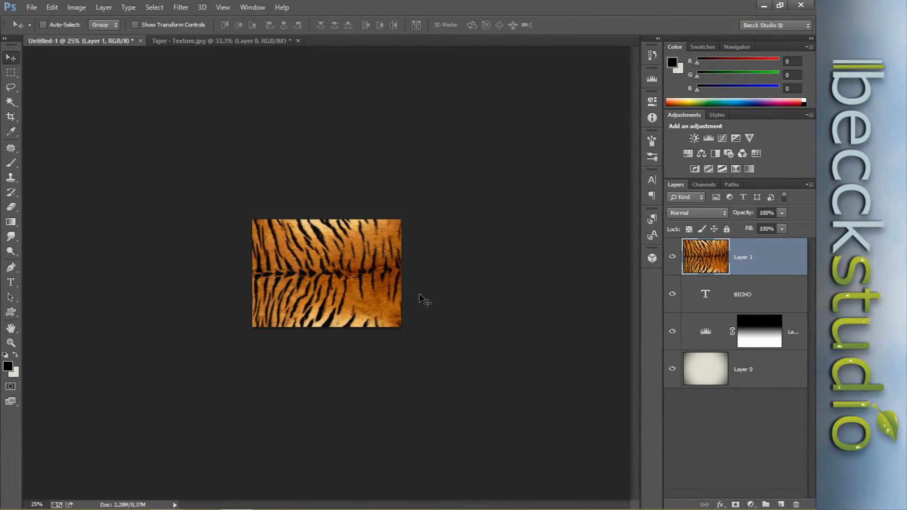
Step: Clip the tiger texture layer to the BICHO text and reposition the stripes inside the letters
key("ctrl+1")
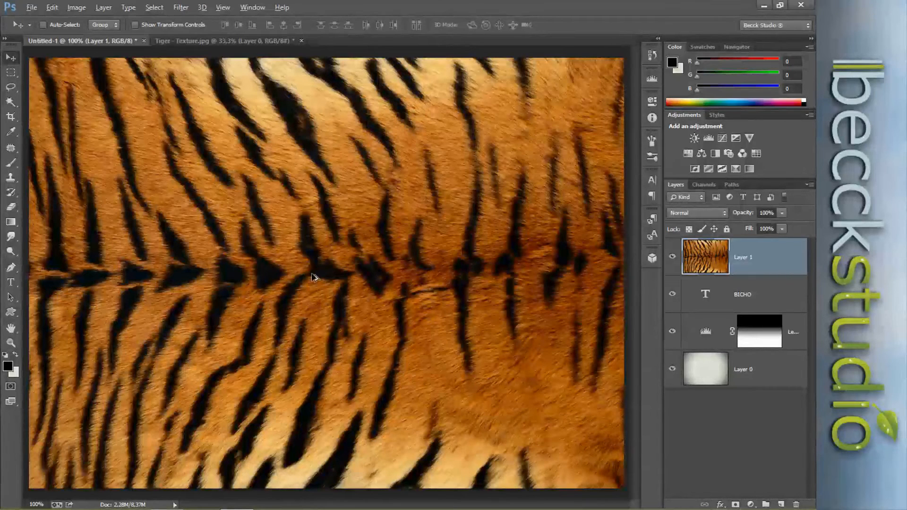
left_click(773, 271, "alt")
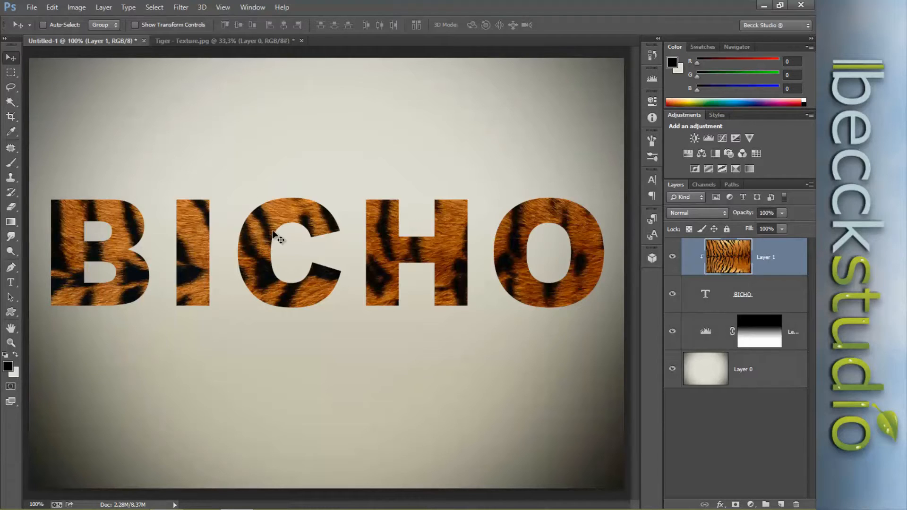
left_click_drag(275, 245, 289, 284)
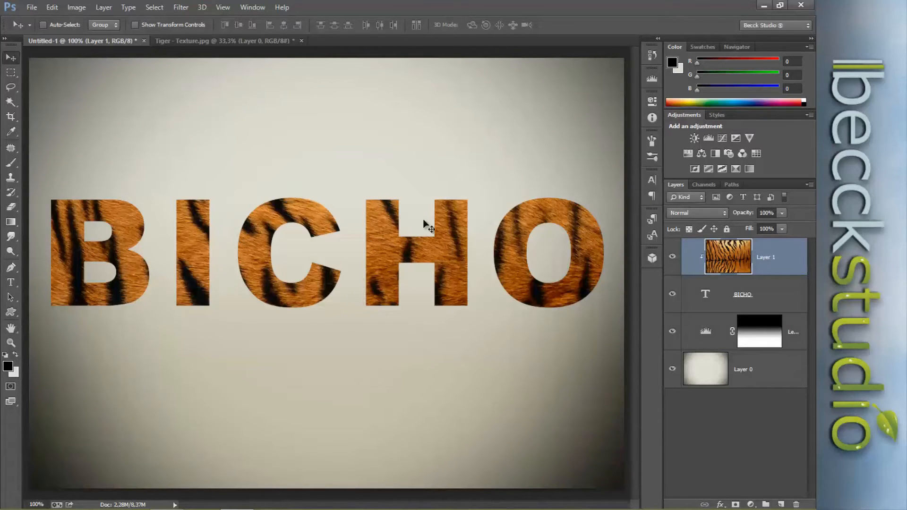
Step: Replace the tiger layer's clipping mask with a layer mask made from the BICHO text selection, and hide the BICHO text layer
left_click(777, 274, "alt")
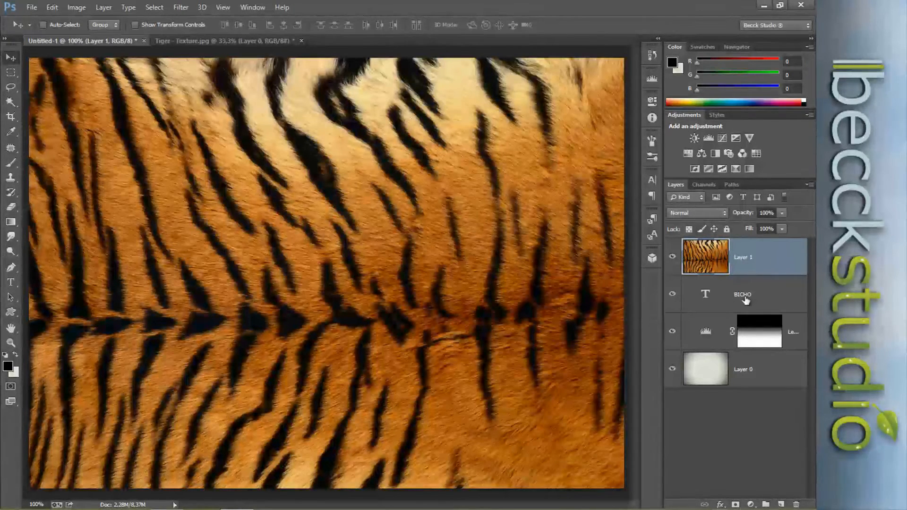
left_click(704, 297, "ctrl")
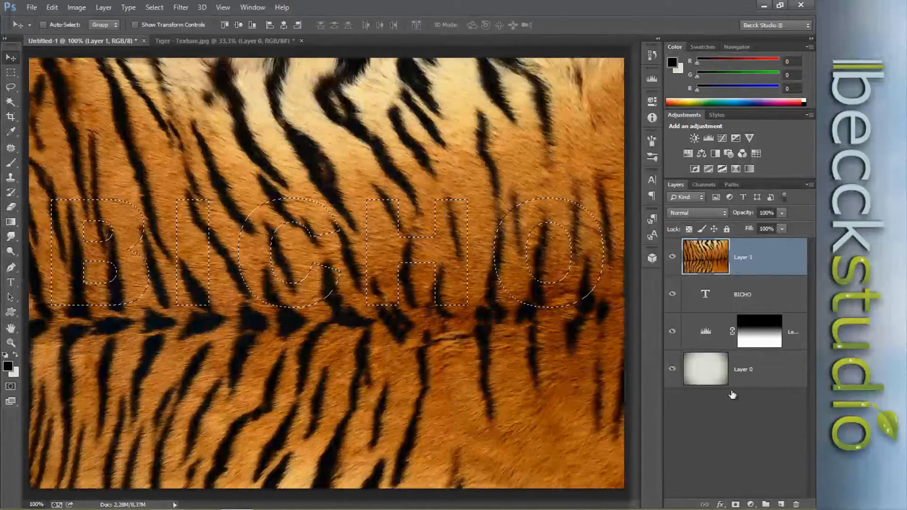
left_click(736, 505)
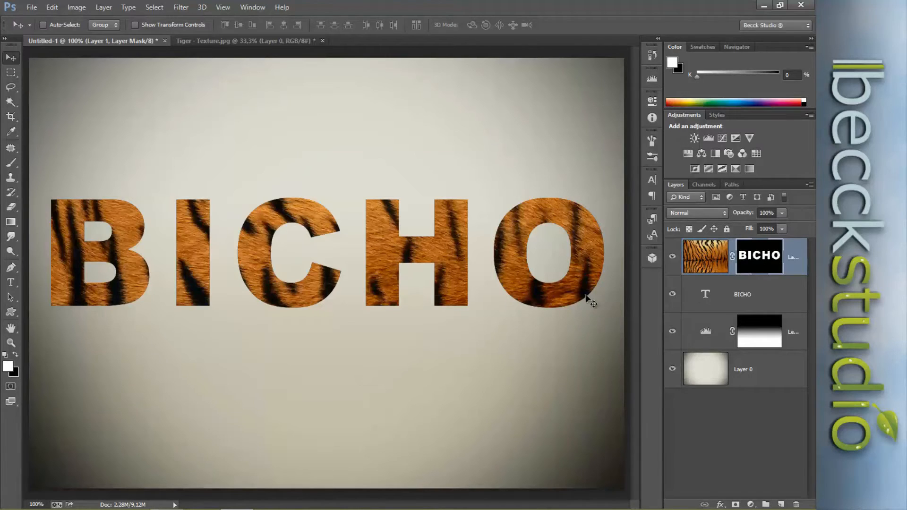
left_click(673, 294)
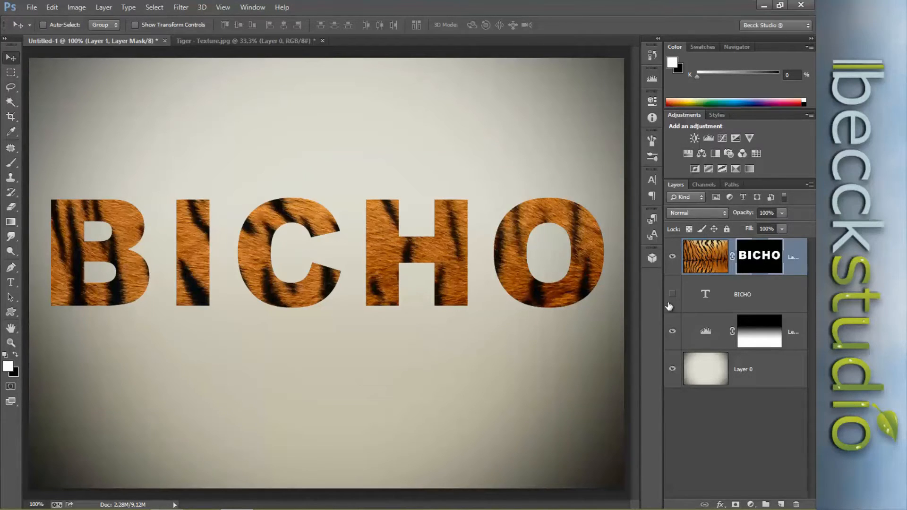
left_click(673, 295)
Step: Append the DP Brushes set to the Brush tool's presets
left_click(11, 163)
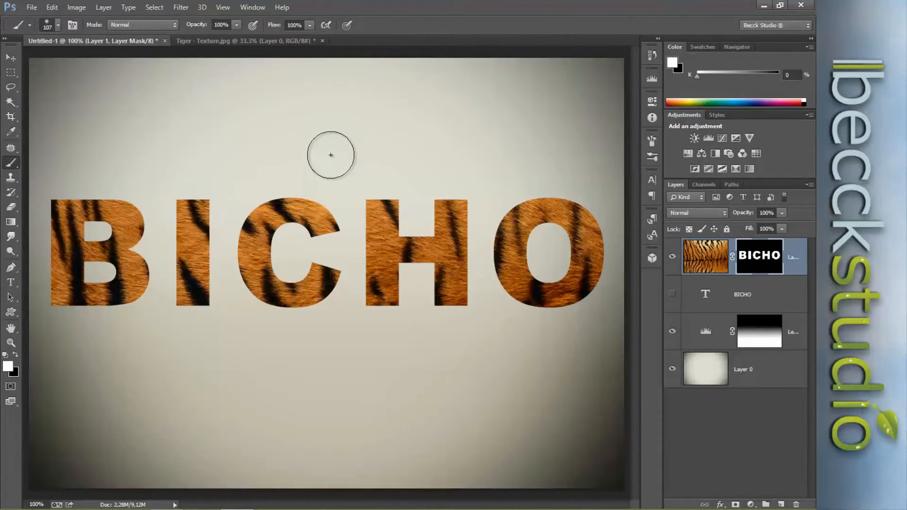
right_click(331, 151)
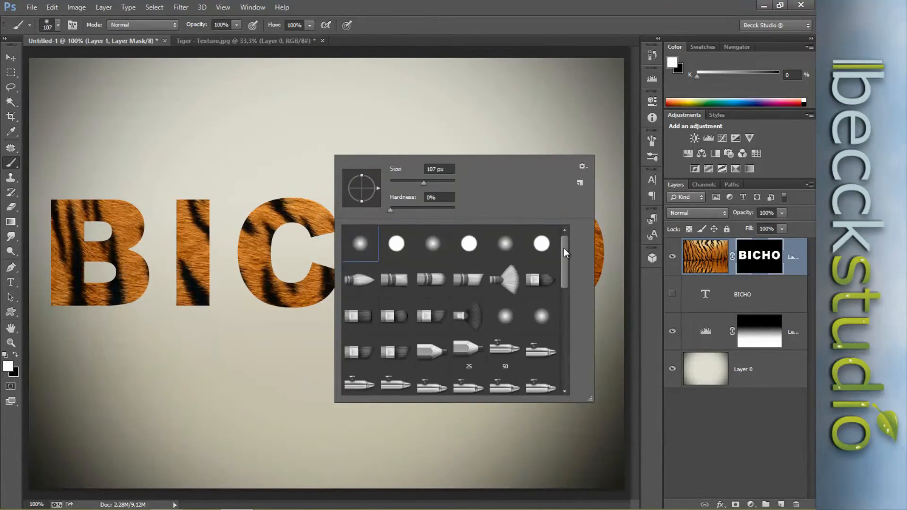
mouse_move(564, 249)
left_mouse_down()
mouse_move(572, 363)
mouse_move(555, 265)
mouse_move(572, 199)
left_mouse_up()
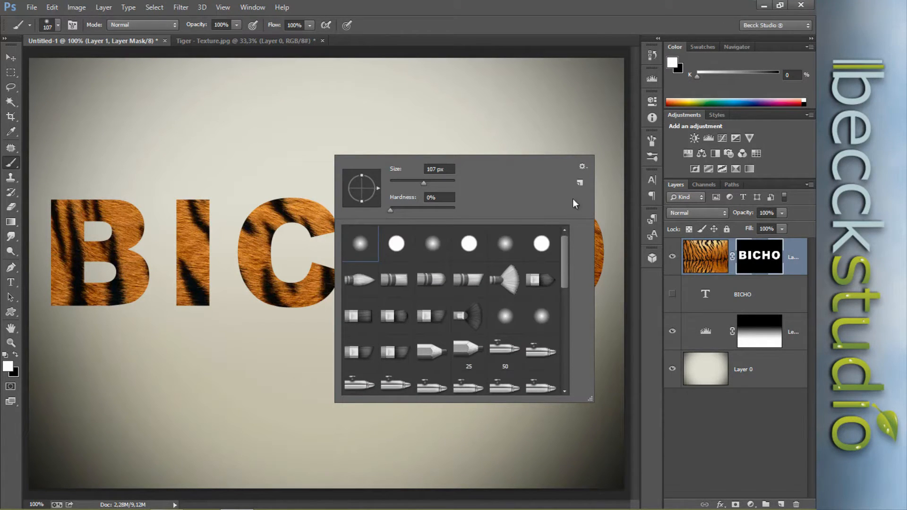
left_click(582, 166)
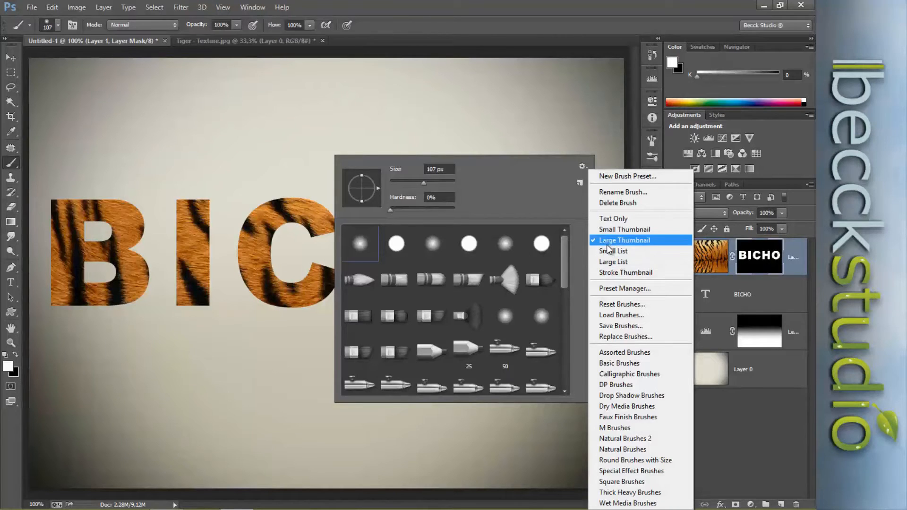
left_click(620, 384)
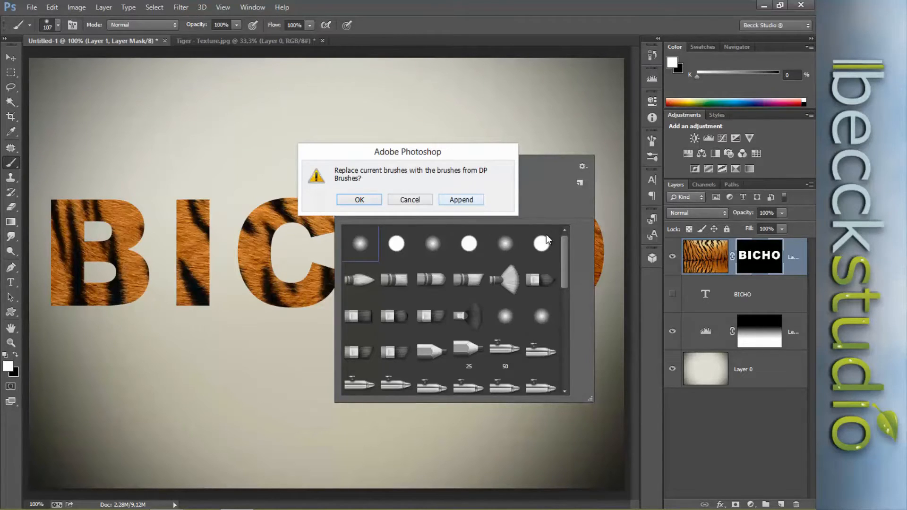
left_click(462, 200)
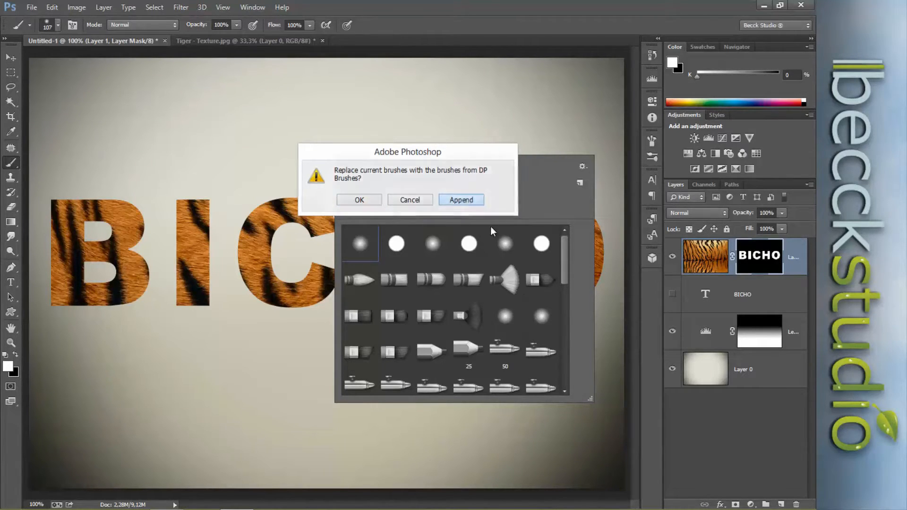
Step: Choose the branching 461 px brush preset as the brush tip
left_click_drag(565, 251, 567, 352)
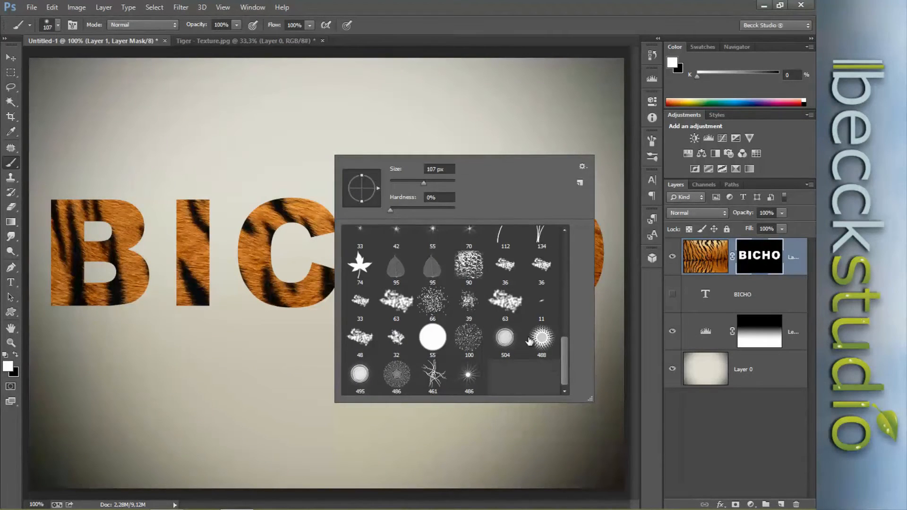
left_click(433, 381)
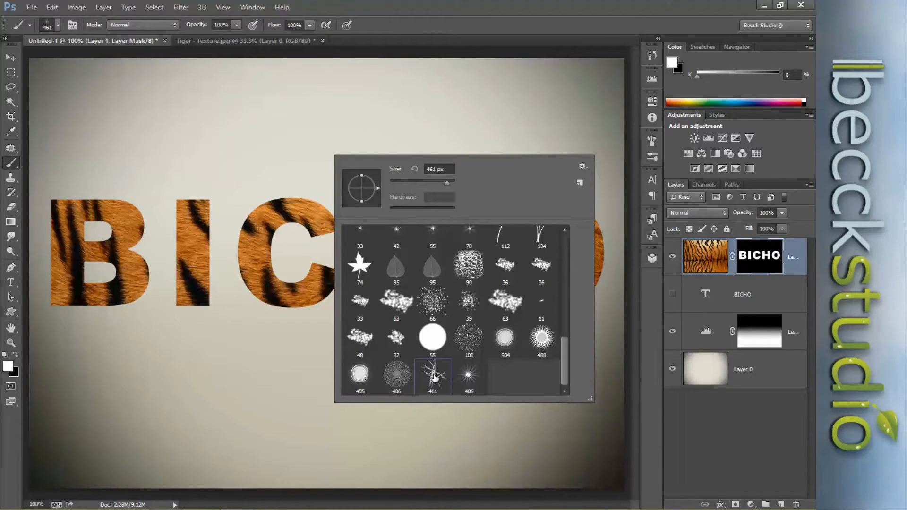
left_click(463, 26)
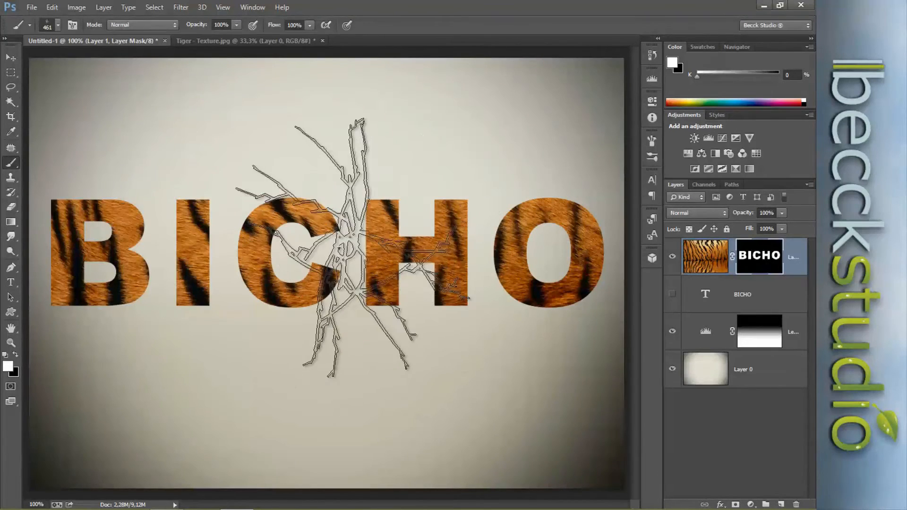
Step: Set the branching brush tip's size to 50 px and its spacing to 30%
left_click(72, 24)
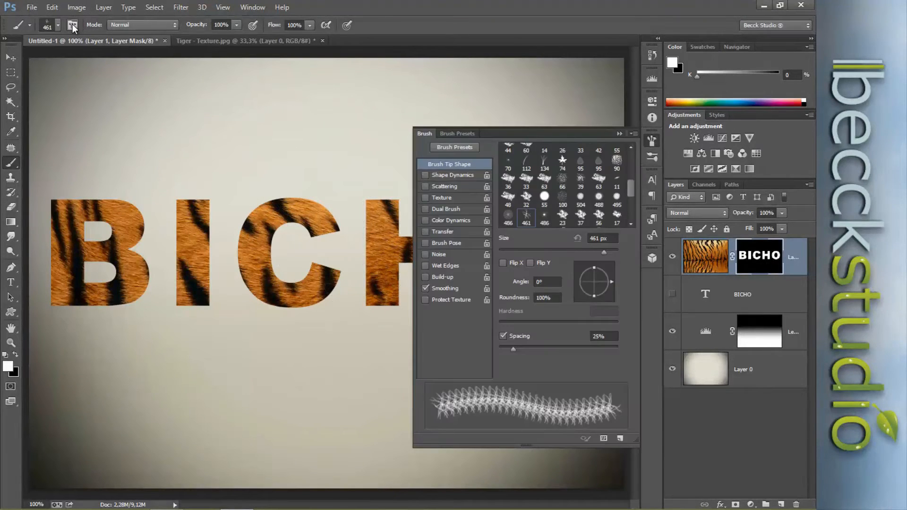
left_click(73, 25)
left_click(248, 8)
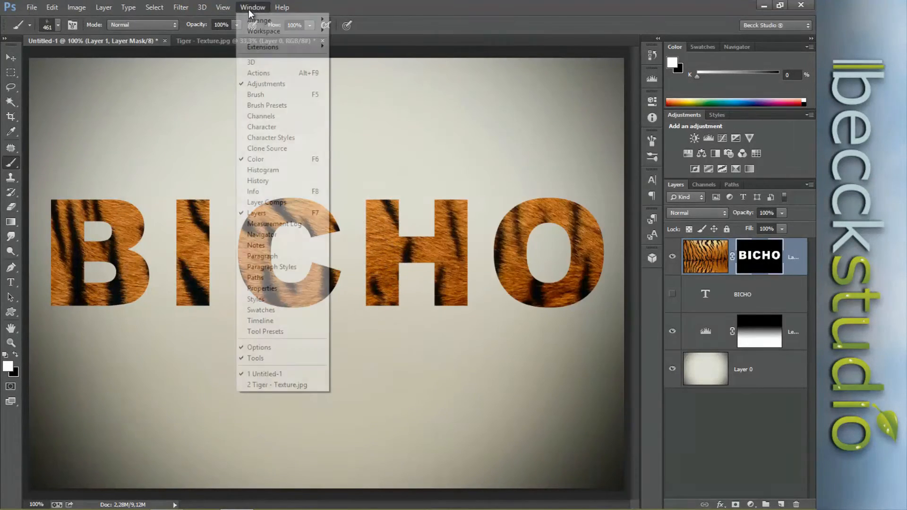
left_click(263, 95)
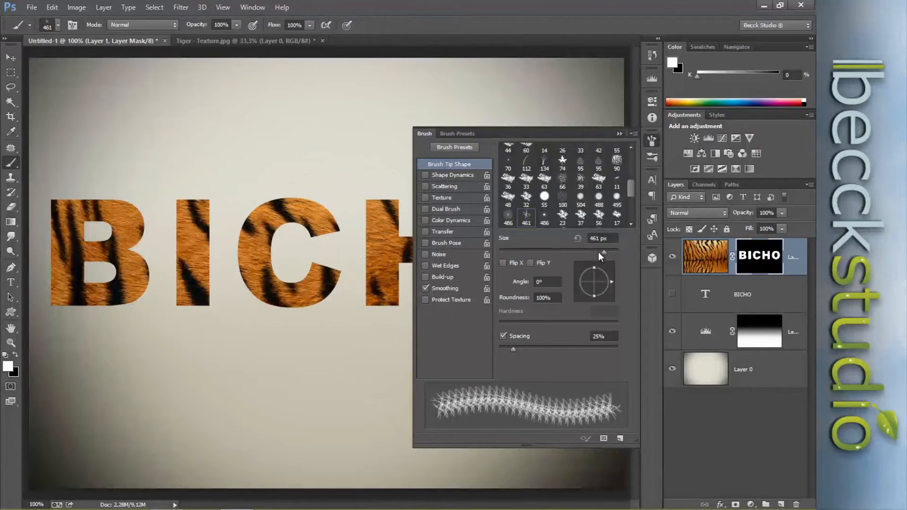
left_click_drag(546, 257, 542, 257)
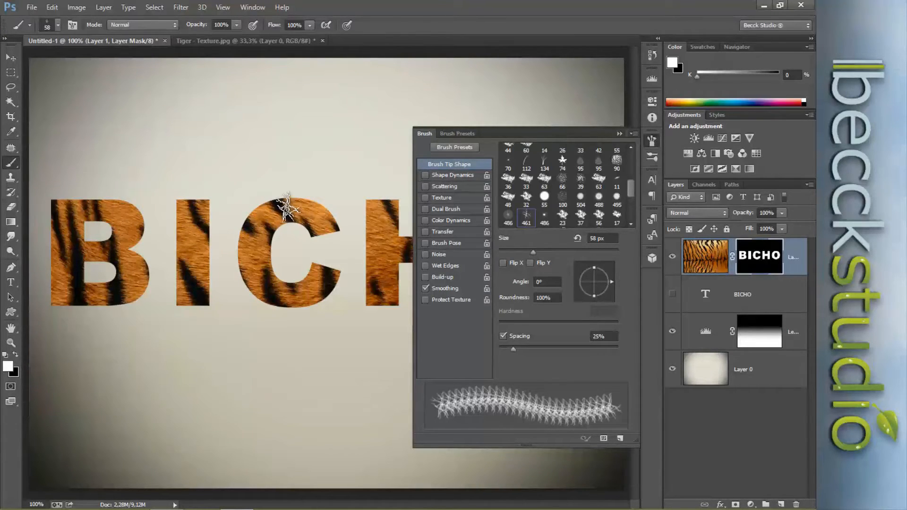
left_click_drag(528, 252, 518, 252)
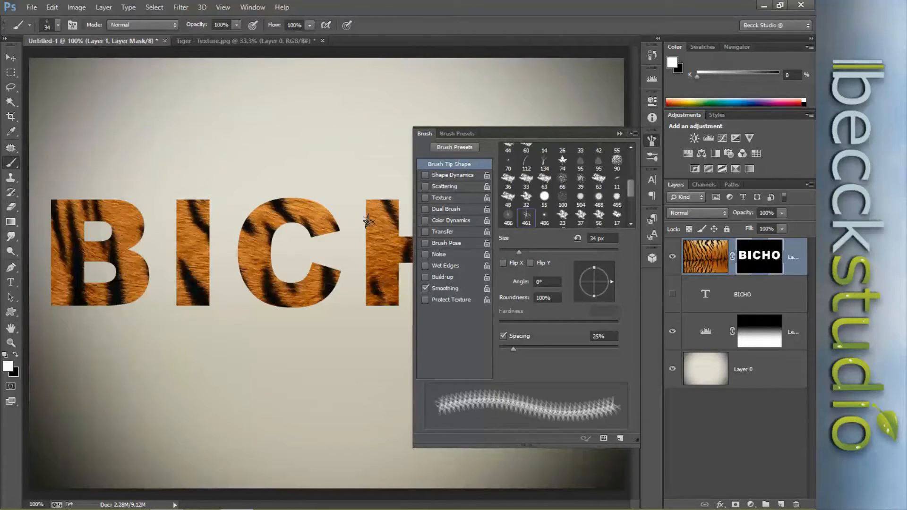
left_click_drag(519, 251, 528, 249)
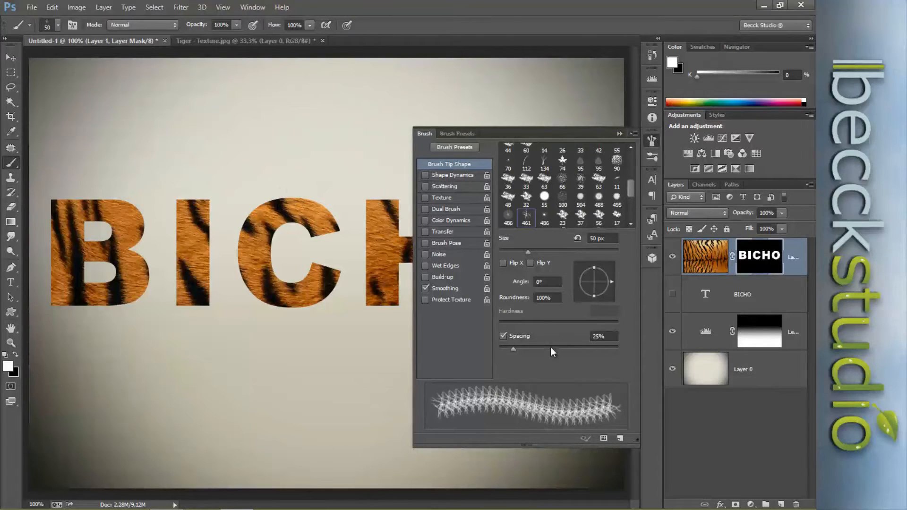
left_click_drag(514, 347, 514, 348)
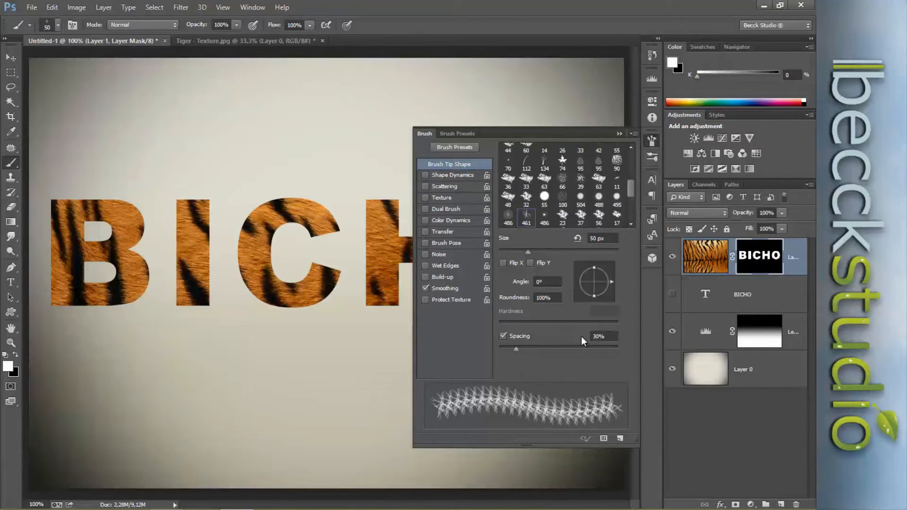
Step: Enable Shape Dynamics for the brush with Size Jitter at 100% and Minimum Diameter at 0%
left_click(441, 176)
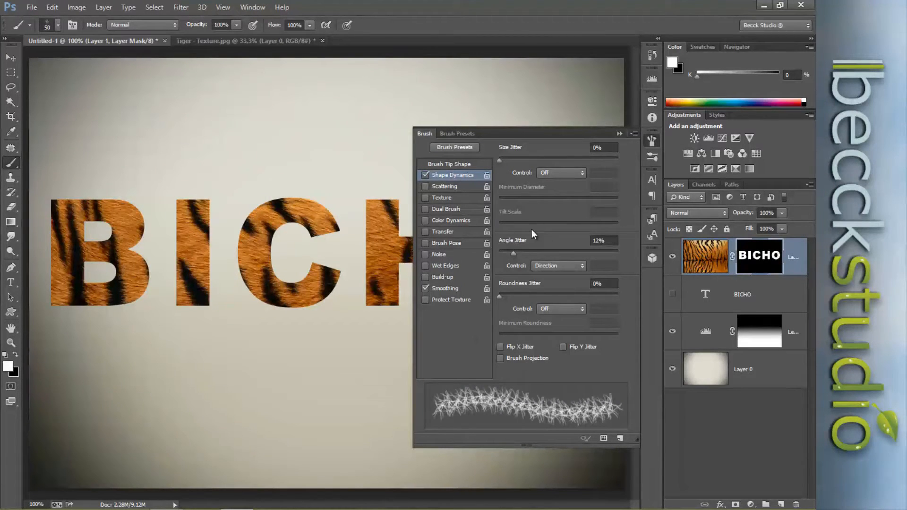
mouse_move(500, 161)
left_mouse_down()
mouse_move(572, 148)
mouse_move(629, 159)
left_mouse_up()
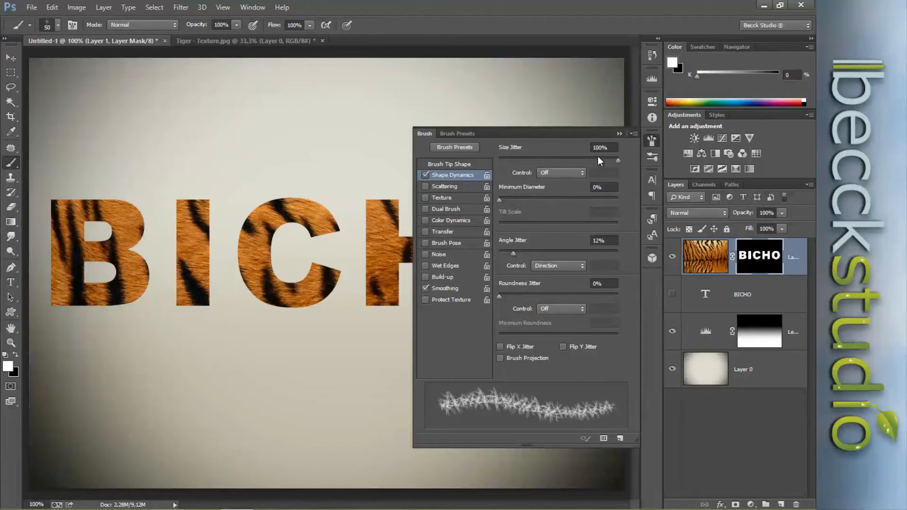
mouse_move(617, 160)
left_mouse_down()
mouse_move(581, 162)
mouse_move(617, 161)
left_mouse_up()
mouse_move(504, 198)
left_mouse_down()
mouse_move(567, 191)
mouse_move(492, 203)
left_mouse_up()
left_click_drag(611, 157, 598, 158)
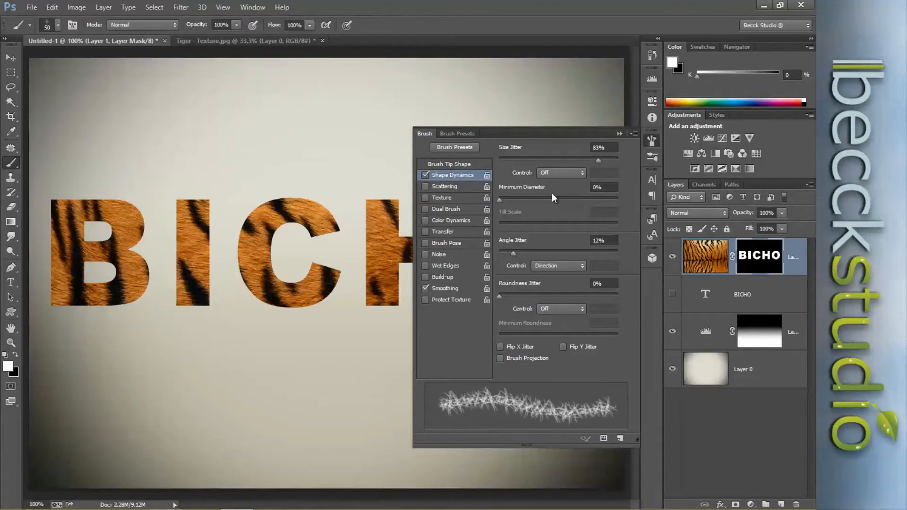
left_click_drag(499, 198, 527, 197)
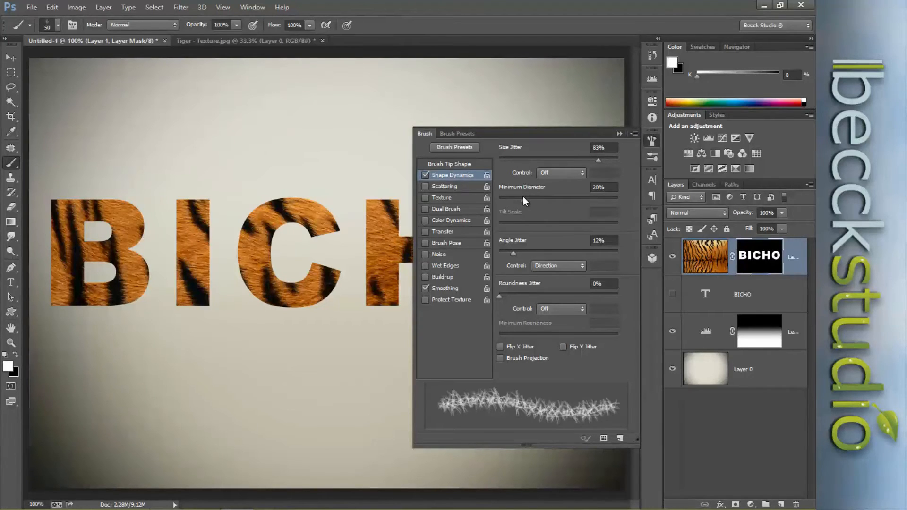
left_click_drag(523, 197, 489, 202)
left_click_drag(585, 159, 619, 161)
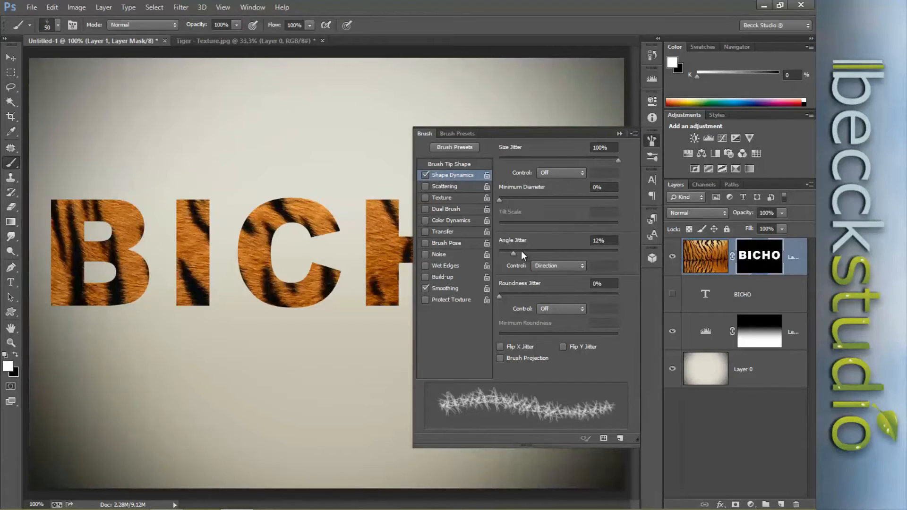
Step: Set the brush's Angle Jitter to 10% with Direction as its control
left_click_drag(510, 253, 511, 255)
left_click_drag(513, 253, 511, 254)
left_click(574, 265)
left_click(565, 340)
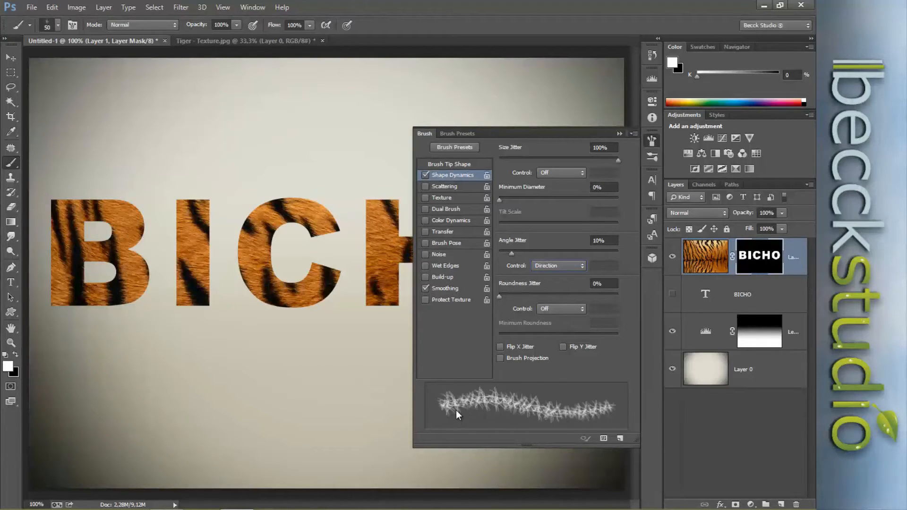
Step: Set the brush's Roundness Jitter to 100%, leave Brush Projection off, and close the brush settings
left_click_drag(499, 296, 620, 295)
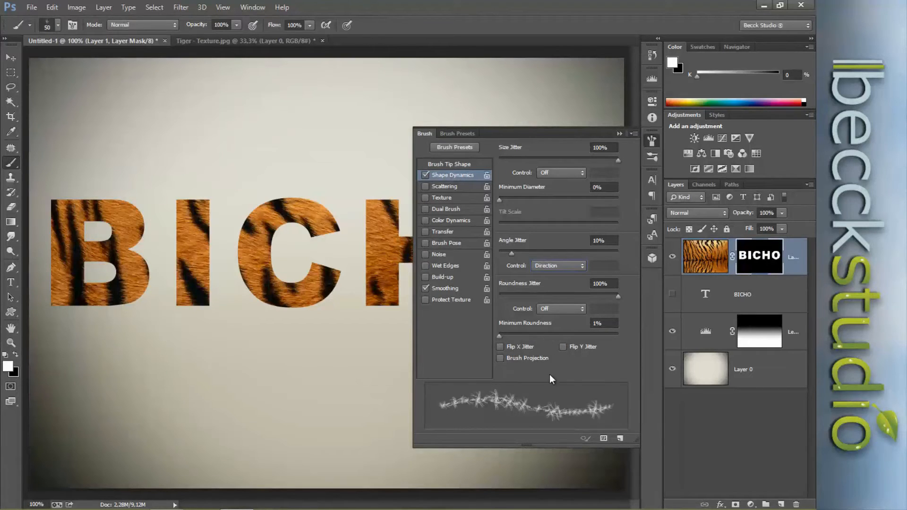
left_click(500, 358)
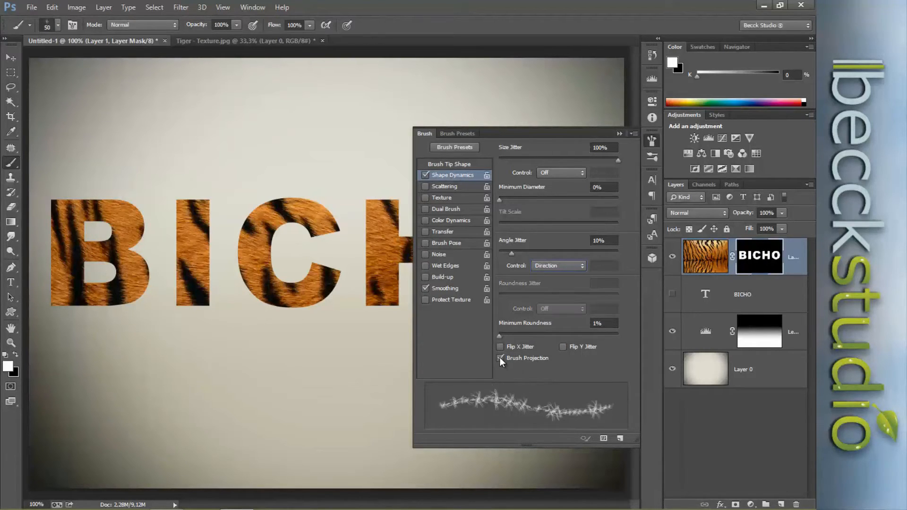
left_click(500, 358)
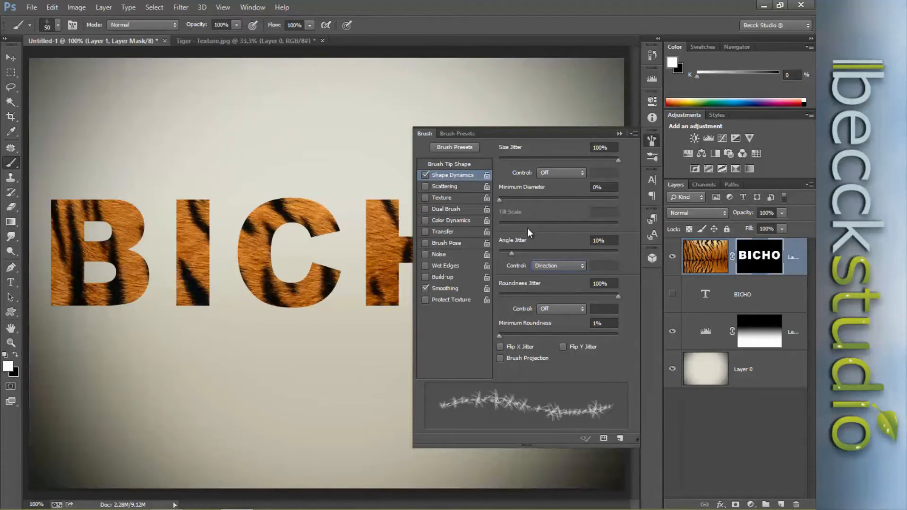
left_click(651, 142)
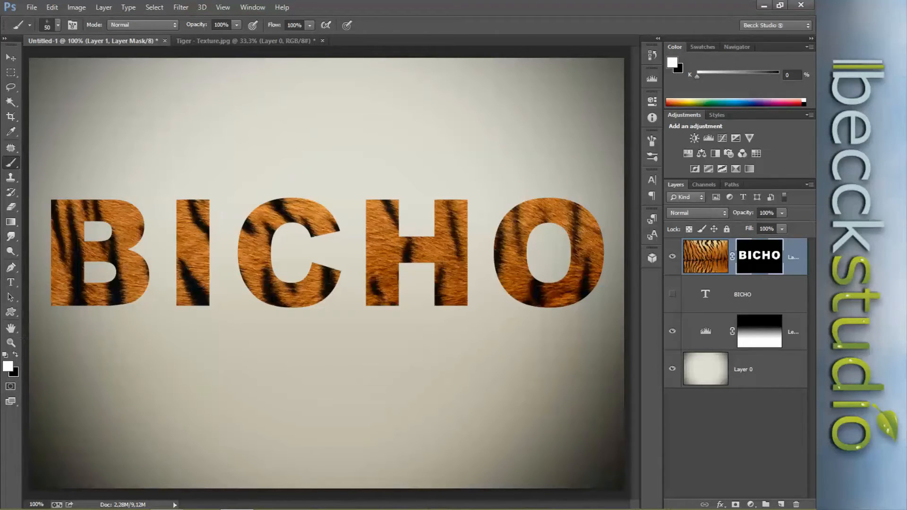
Step: Try painting white fur strokes along the B's upper and right edges on the tiger layer's mask, and undo them
left_click(16, 355)
left_click(16, 355)
left_click_drag(129, 199, 62, 199)
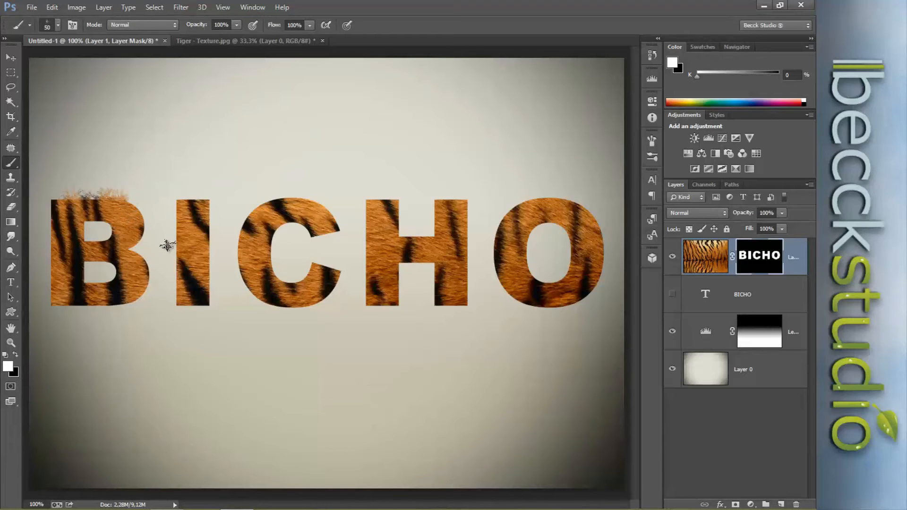
mouse_move(125, 200)
left_mouse_down()
mouse_move(142, 223)
mouse_move(138, 246)
mouse_move(146, 216)
mouse_move(134, 202)
mouse_move(141, 244)
left_mouse_up()
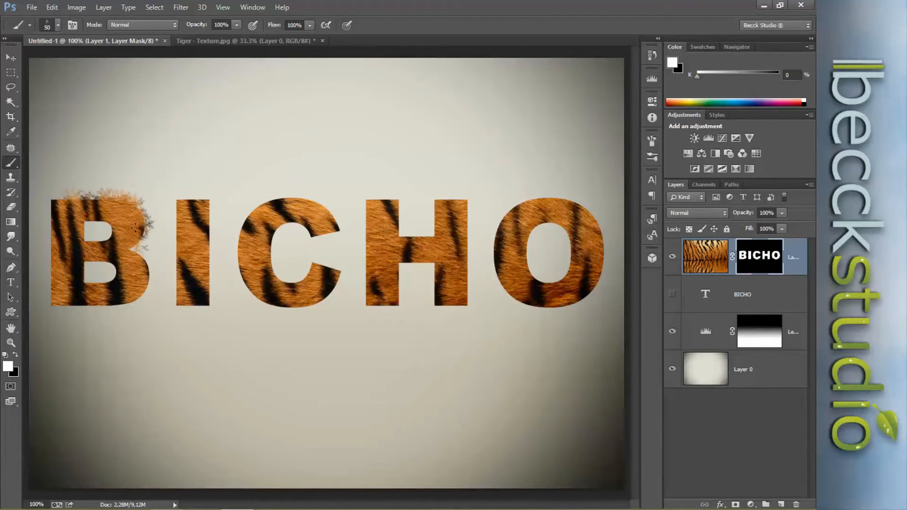
left_click_drag(113, 193, 73, 198)
key("ctrl+alt+z")
key("ctrl+alt+z")
key("ctrl+alt+z")
key("ctrl+alt+z")
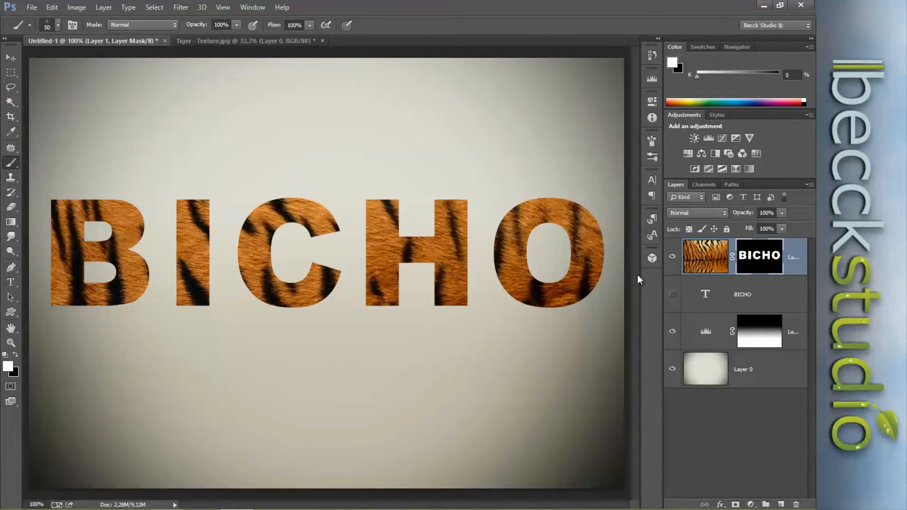
Step: Create a work path from the outlines of the hidden BICHO text layer
left_click(746, 296)
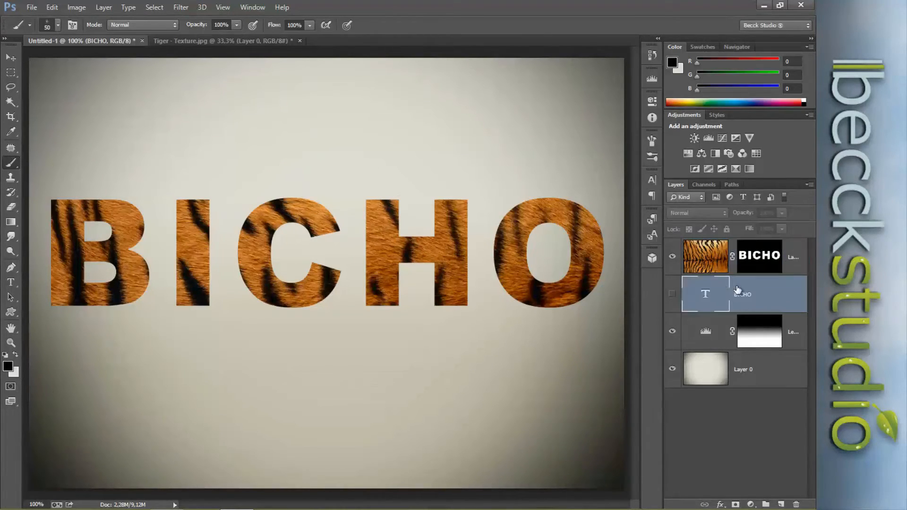
right_click(769, 297)
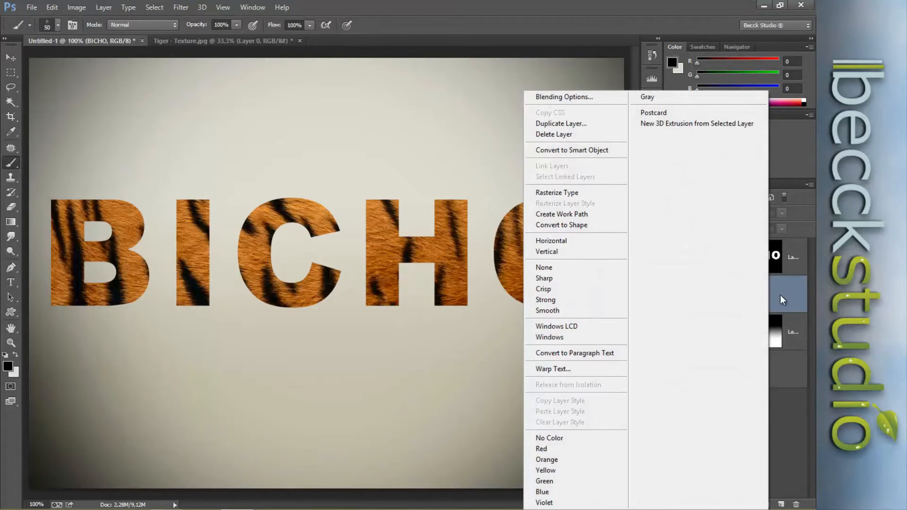
left_click(780, 295)
right_click(774, 295)
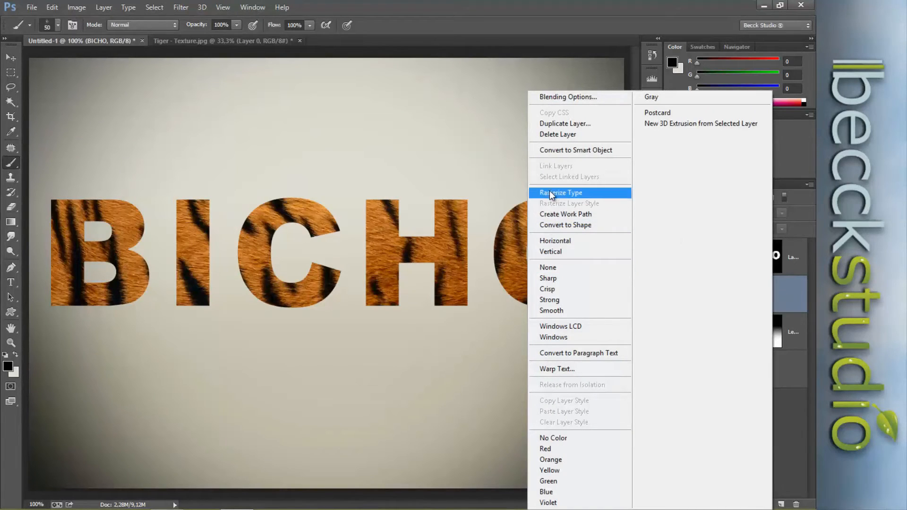
left_click(558, 215)
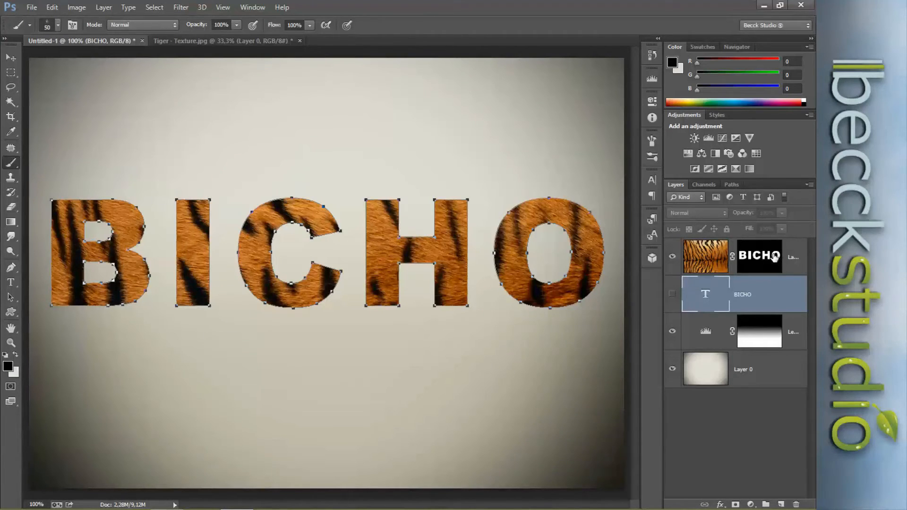
Step: Stroke the BICHO work path with the white fur brush on the tiger layer's mask, and deselect the path
left_click(759, 260)
key("x")
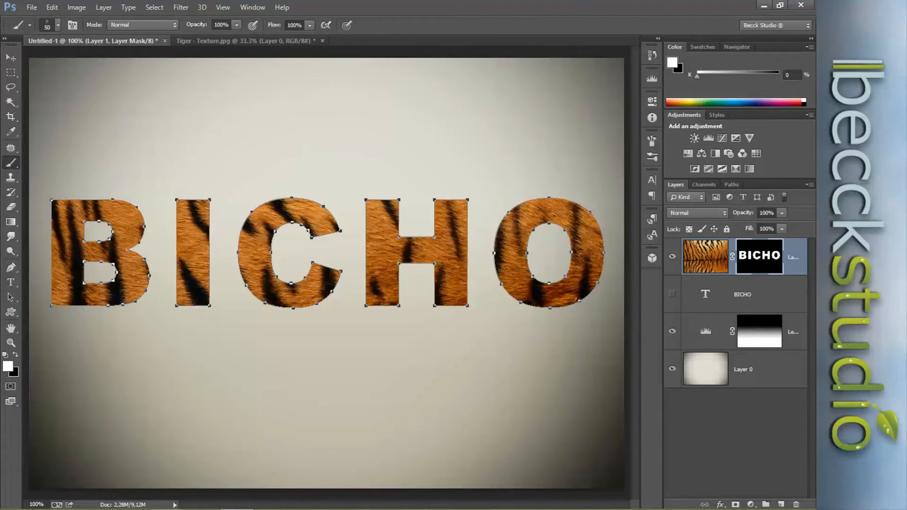
left_click(704, 262)
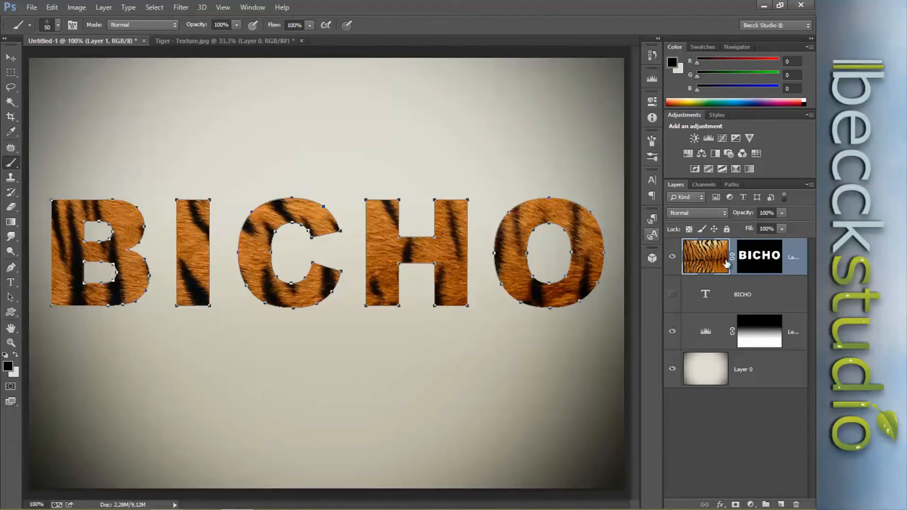
left_click(753, 259)
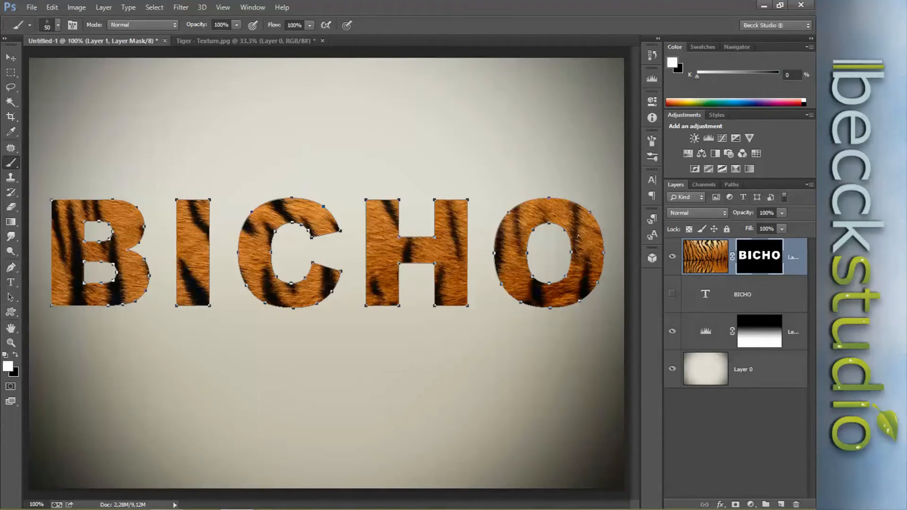
left_click(252, 7)
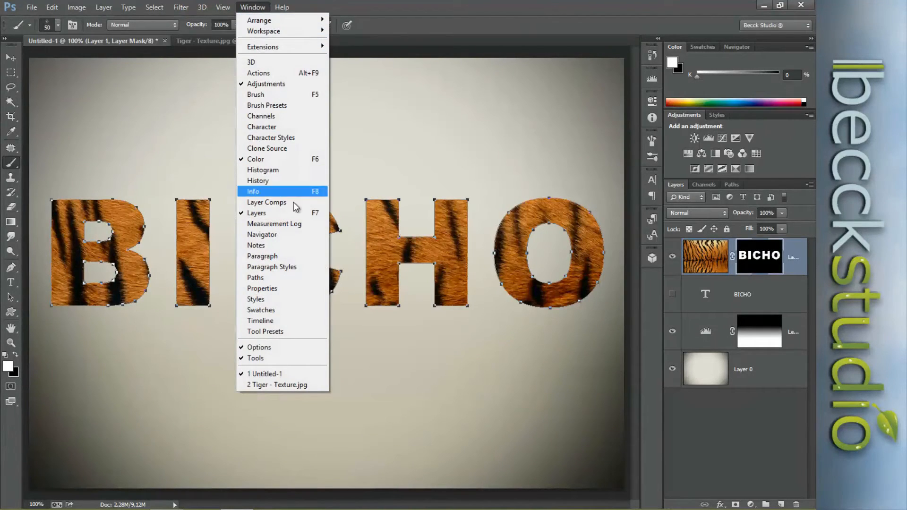
left_click(731, 185)
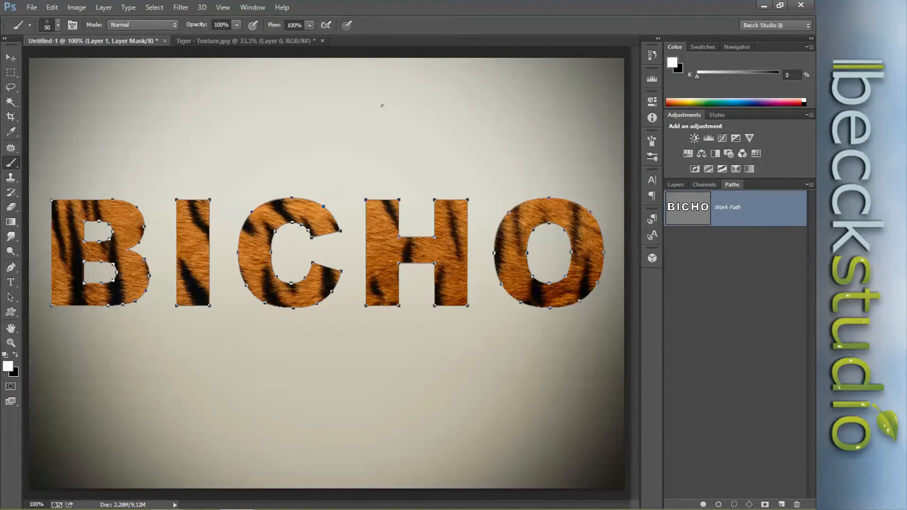
left_click(252, 7)
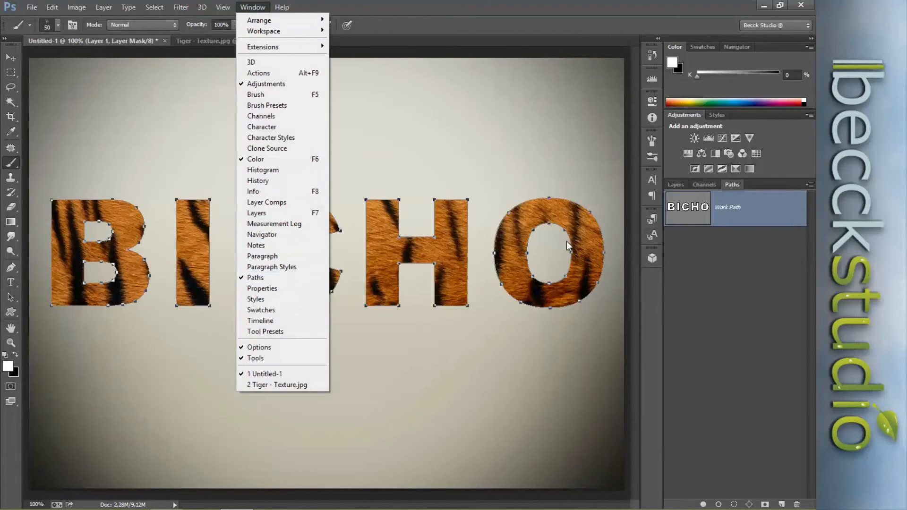
left_click(741, 246)
left_click(728, 216)
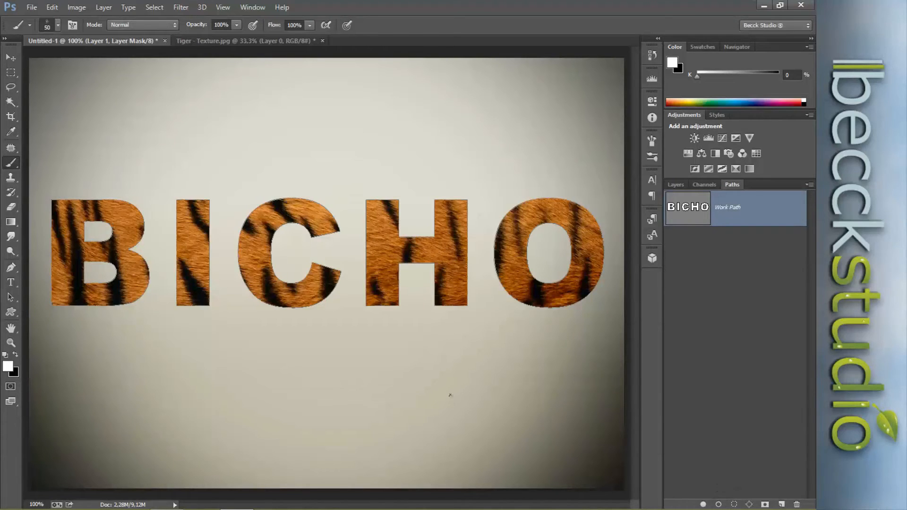
key("Return")
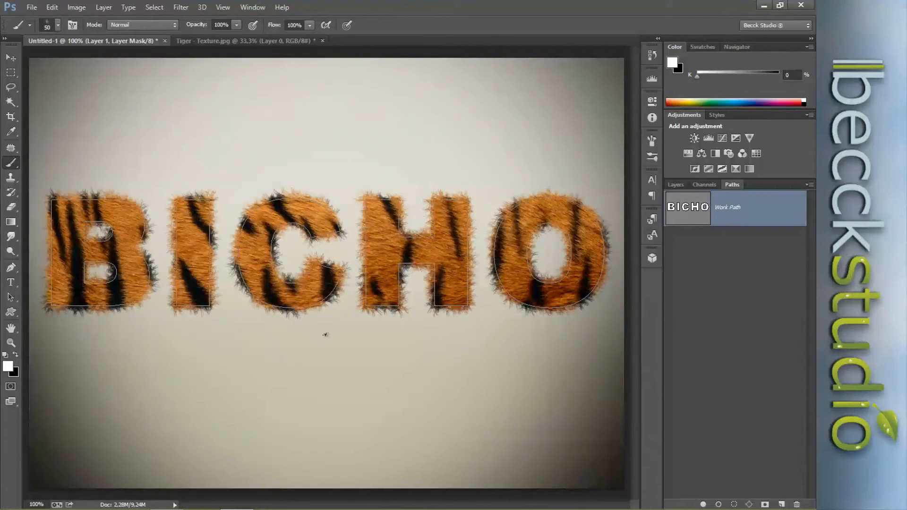
left_click(703, 268)
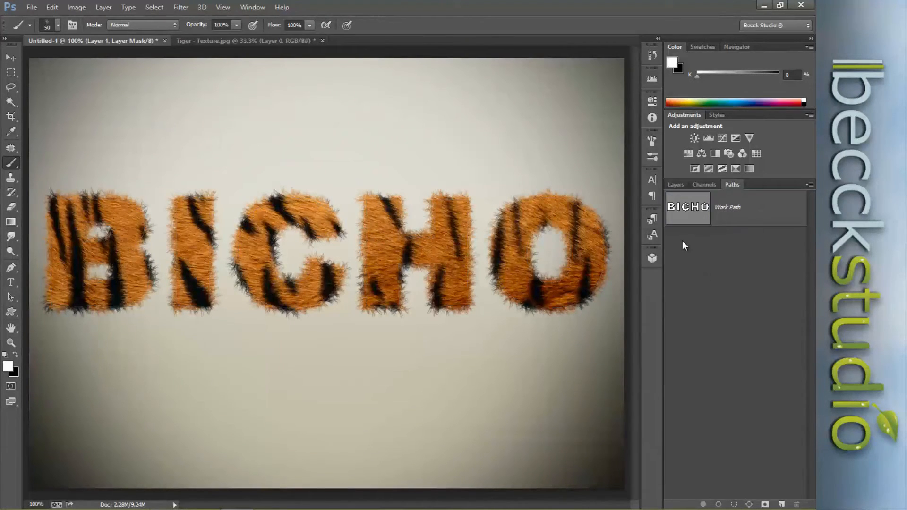
left_click(675, 184)
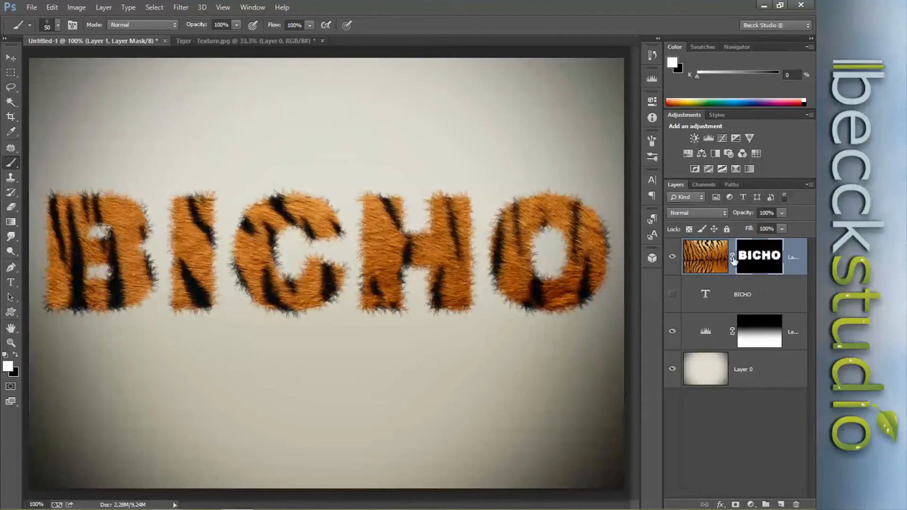
left_click(794, 254)
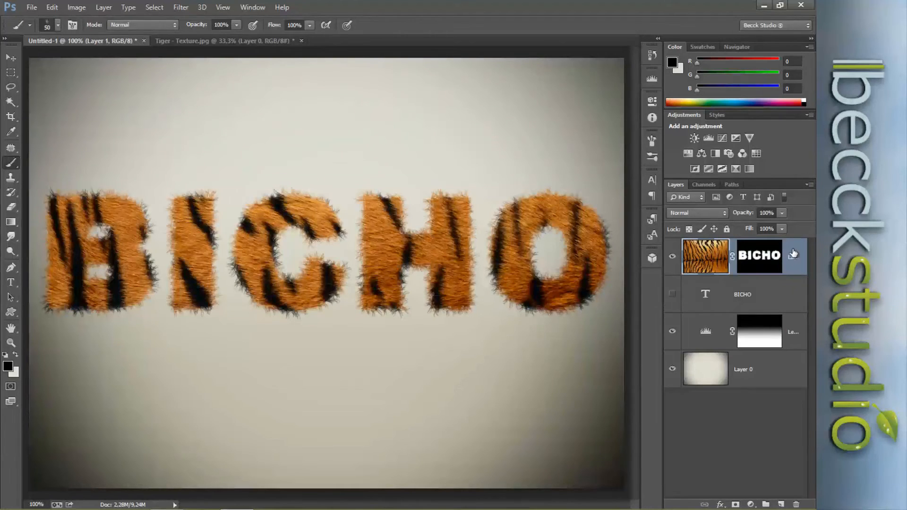
double_click(793, 255)
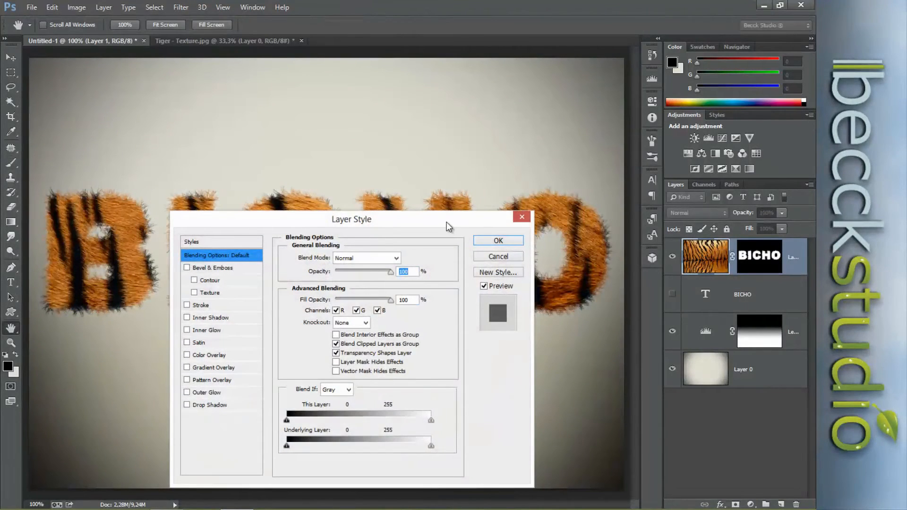
left_click_drag(447, 222, 430, 117)
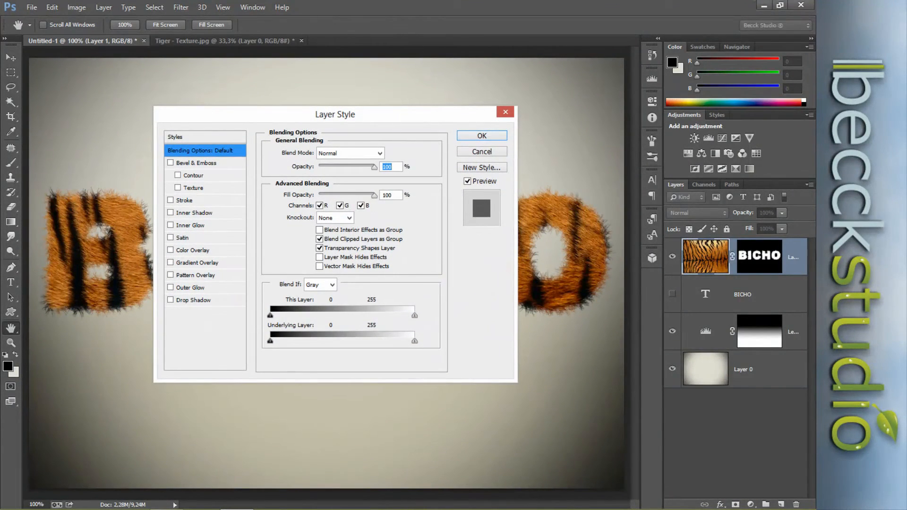
left_click(482, 152)
key("b")
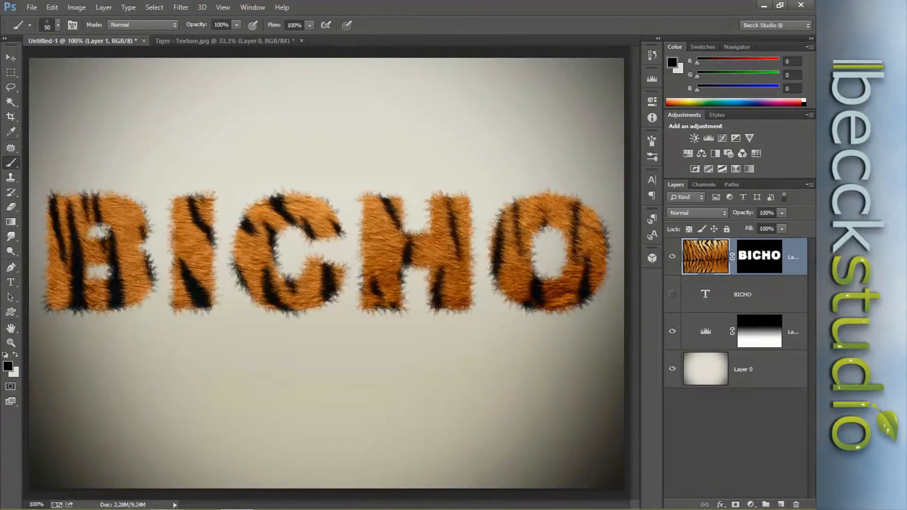
Step: Add an Inner Shadow to the tiger layer with Use Global Light off and the angle at 90°
double_click(798, 252)
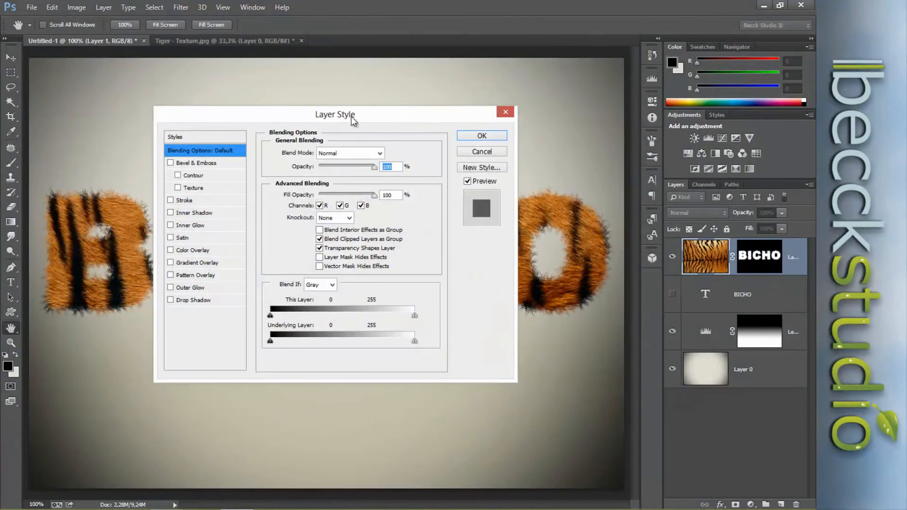
left_click_drag(352, 118, 451, 109)
left_click_drag(351, 108, 399, 97)
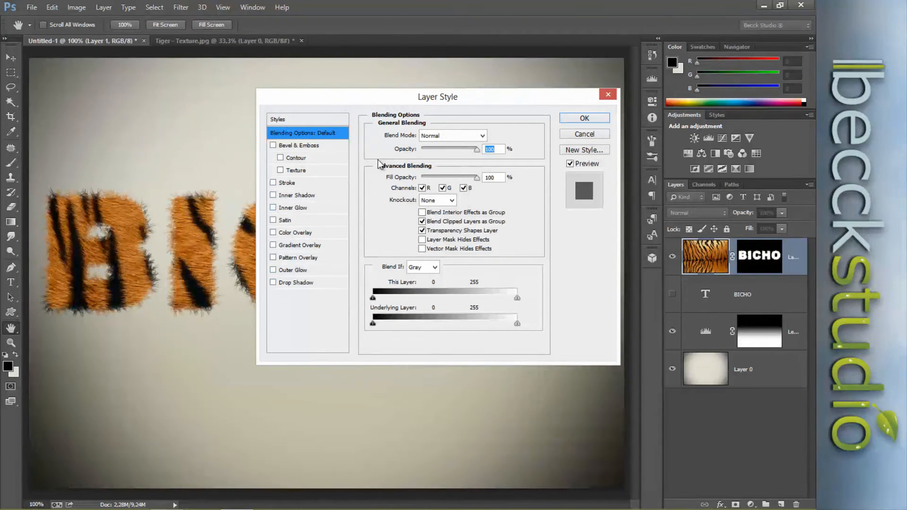
left_click_drag(387, 94, 349, 82)
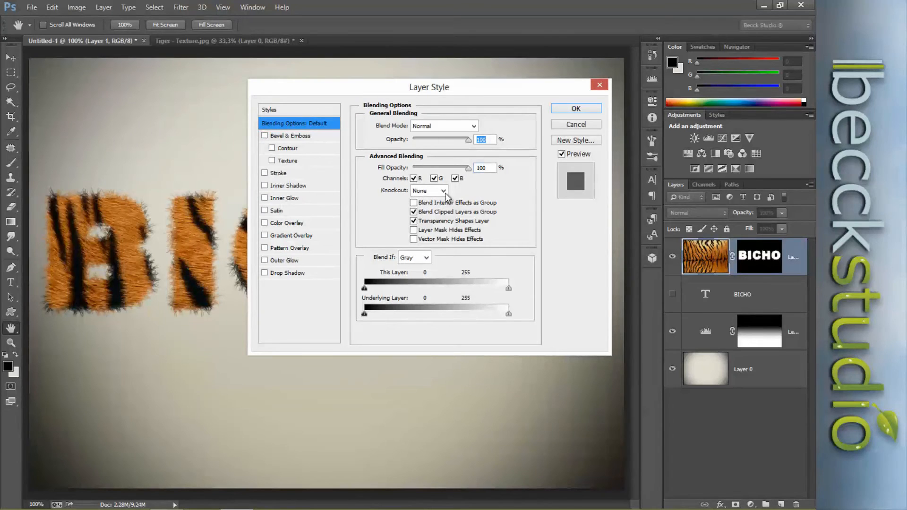
left_click(279, 187)
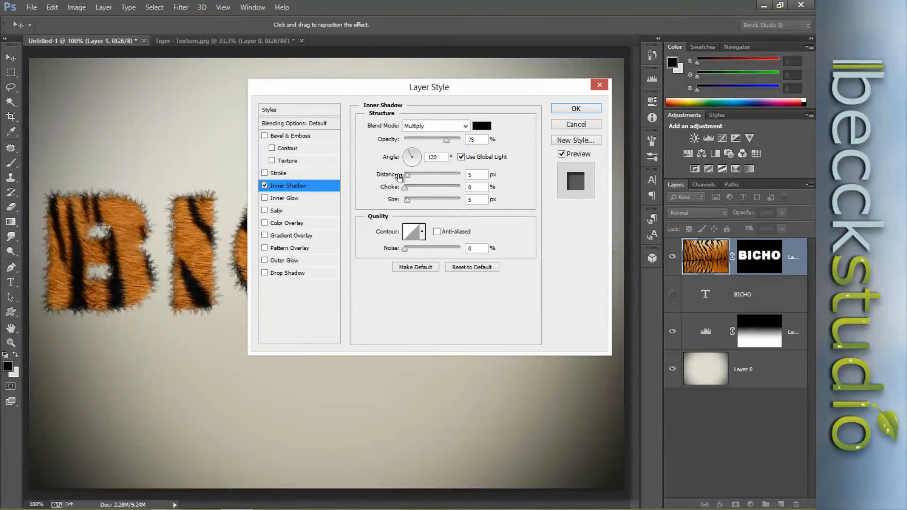
left_click(461, 156)
left_click_drag(472, 87, 587, 121)
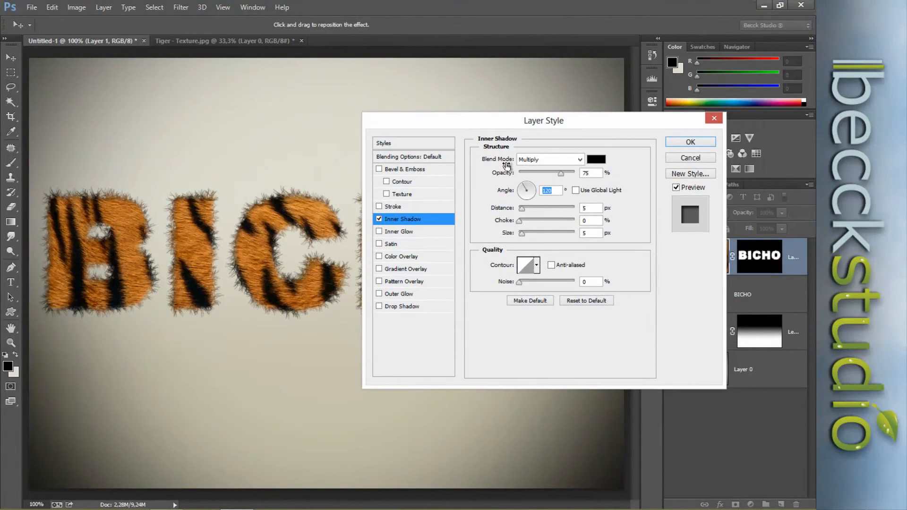
type("90")
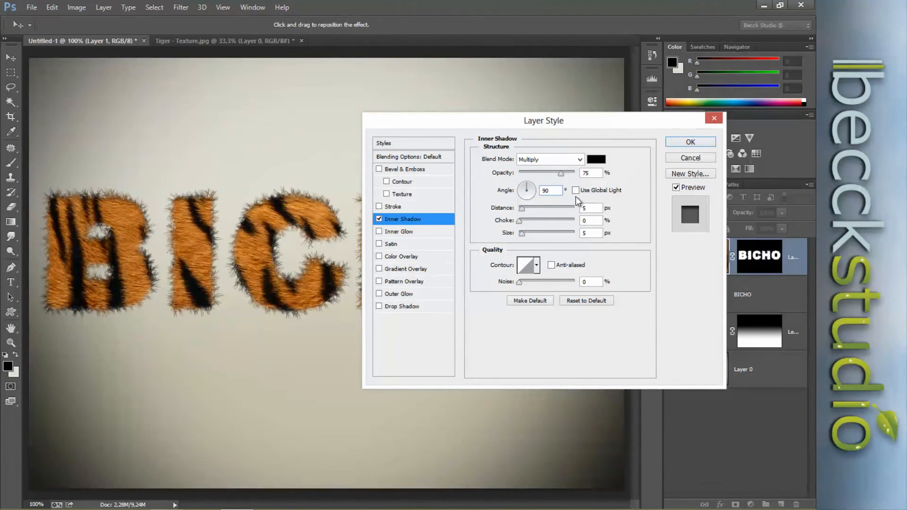
Step: Set the Inner Shadow's distance to 11 px, size to 10 px and opacity to about 67%, and apply the layer style
left_click_drag(526, 210, 526, 211)
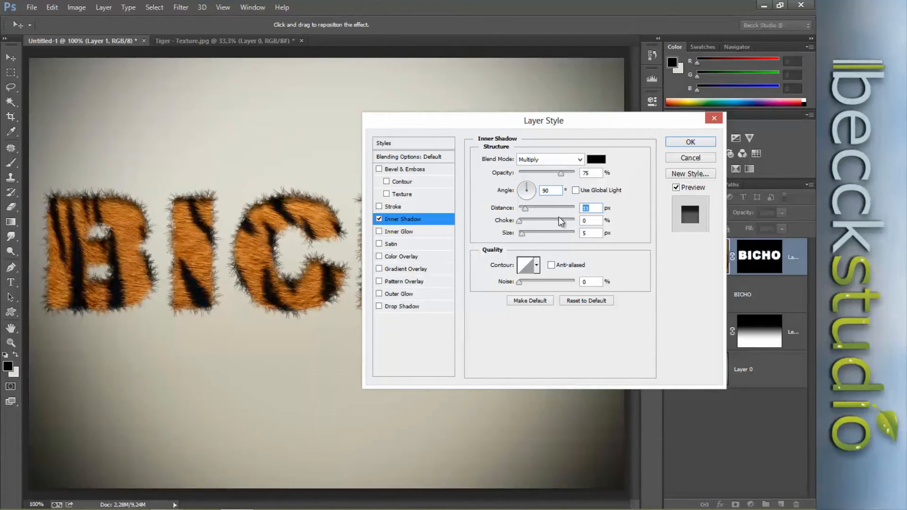
double_click(588, 233)
type("10")
left_click(561, 174)
left_click_drag(561, 174, 557, 174)
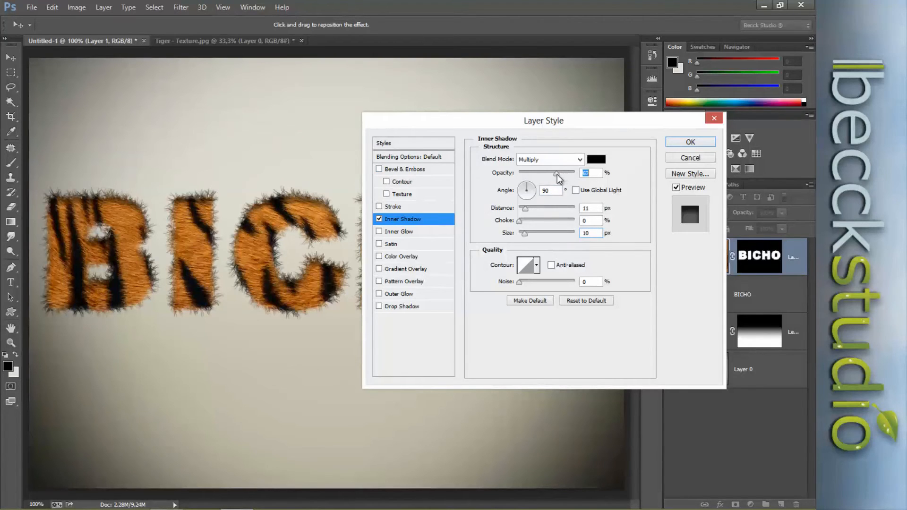
left_click(690, 142)
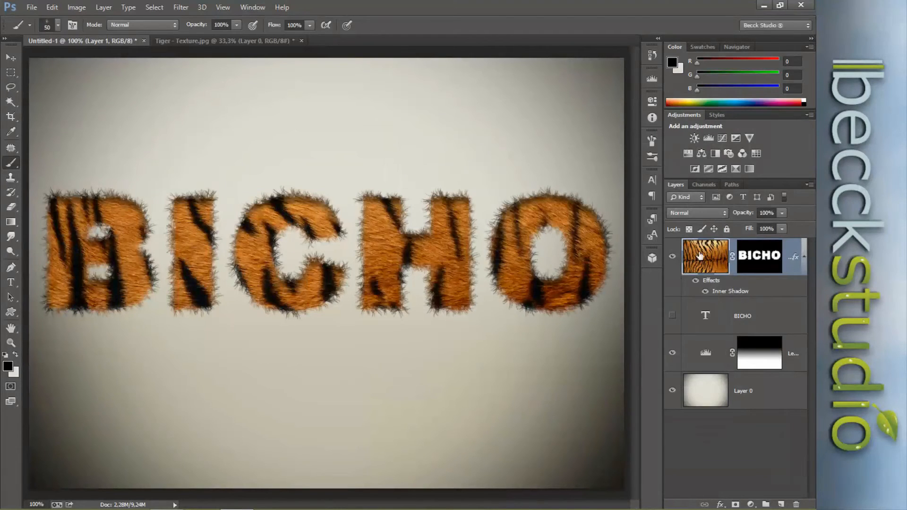
Step: Duplicate the tiger layer and move the lower of the two tiger layers slightly down to give the letters thickness
left_click(736, 317)
left_click(709, 260)
key("ctrl+j")
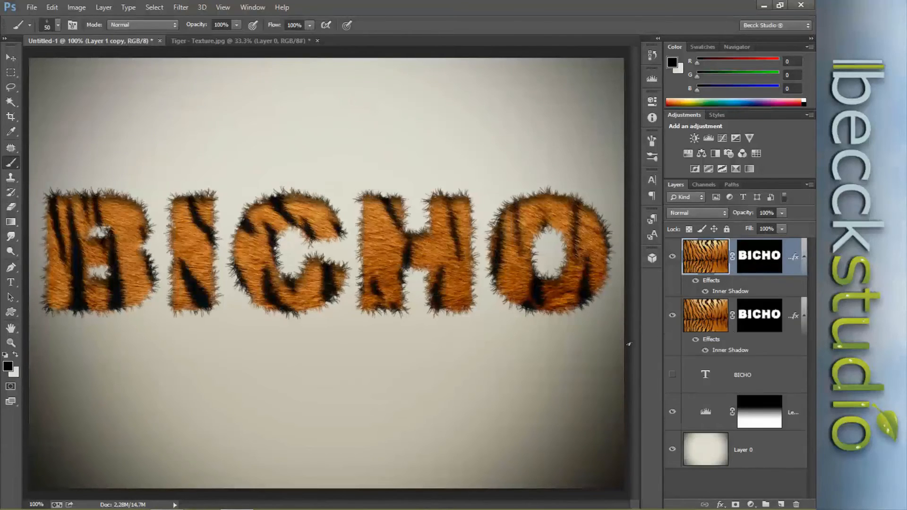
left_click(696, 322)
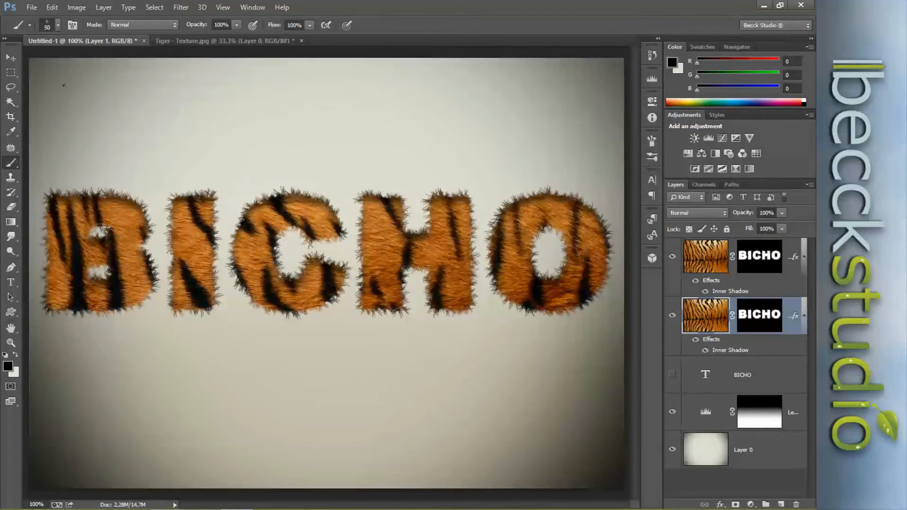
left_click(11, 57)
left_click_drag(278, 281, 277, 289)
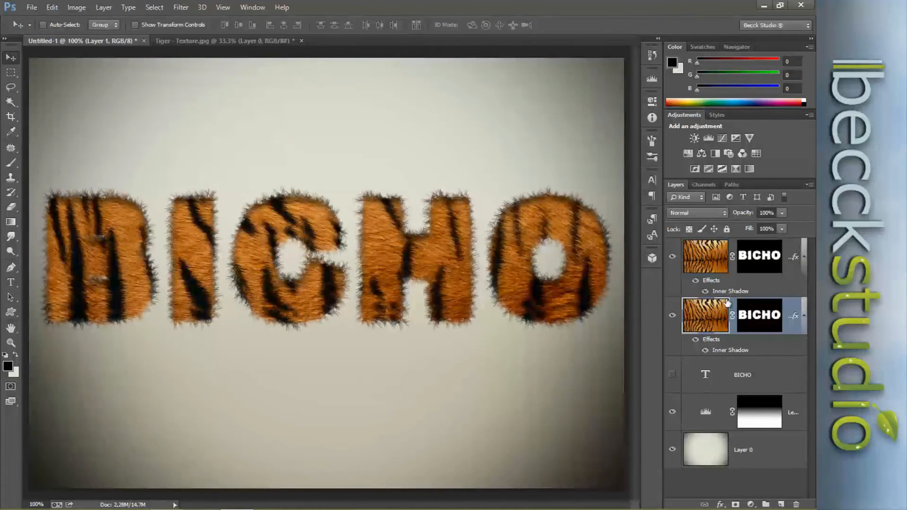
Step: Add a Color Overlay to the lower tiger layer in gray #808080, with saturation 0%, brightness 50% and opacity about 35%
double_click(792, 312)
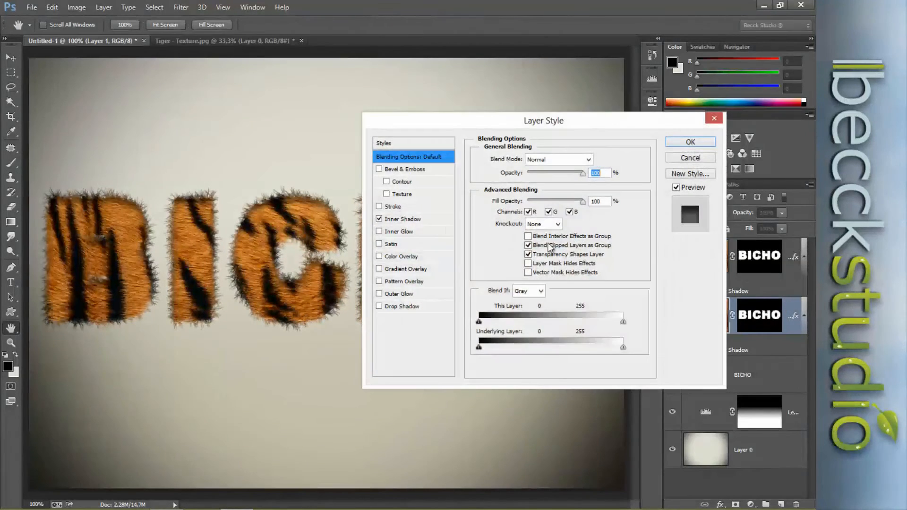
left_click_drag(501, 118, 623, 126)
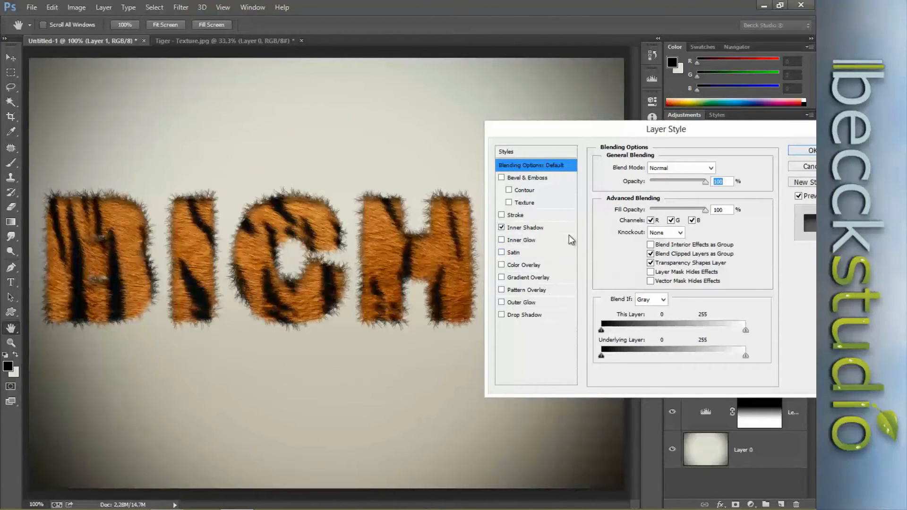
left_click(519, 265)
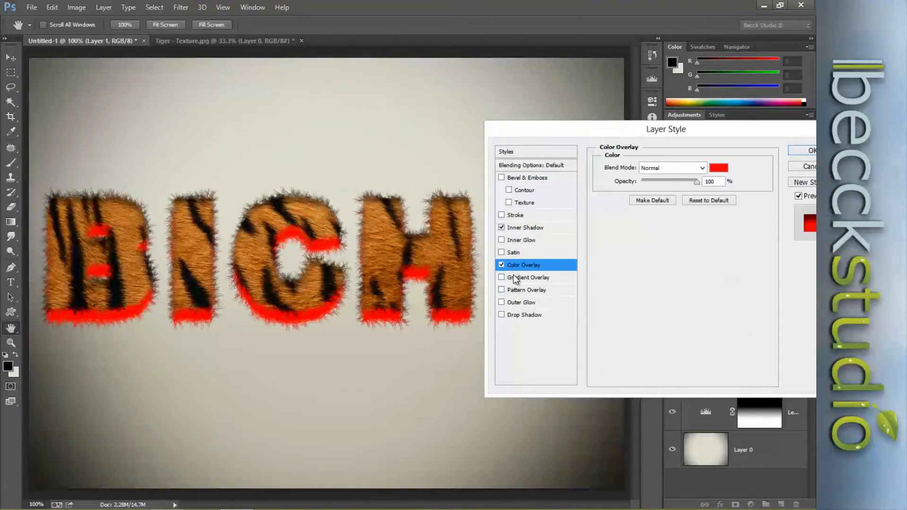
left_click(719, 168)
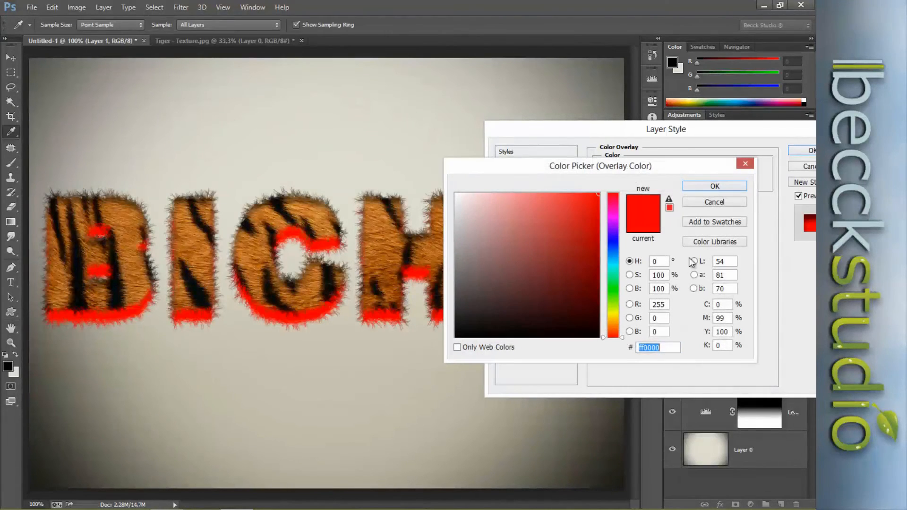
double_click(663, 265)
double_click(663, 275)
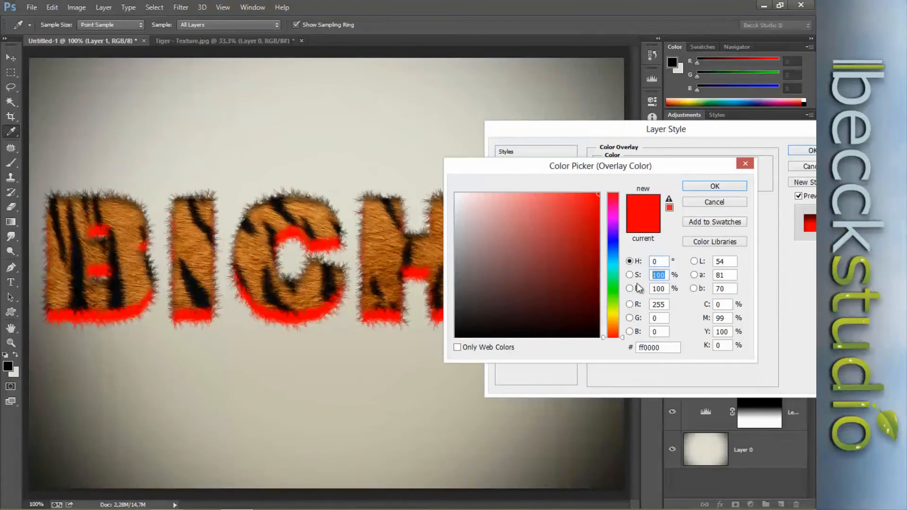
type("0")
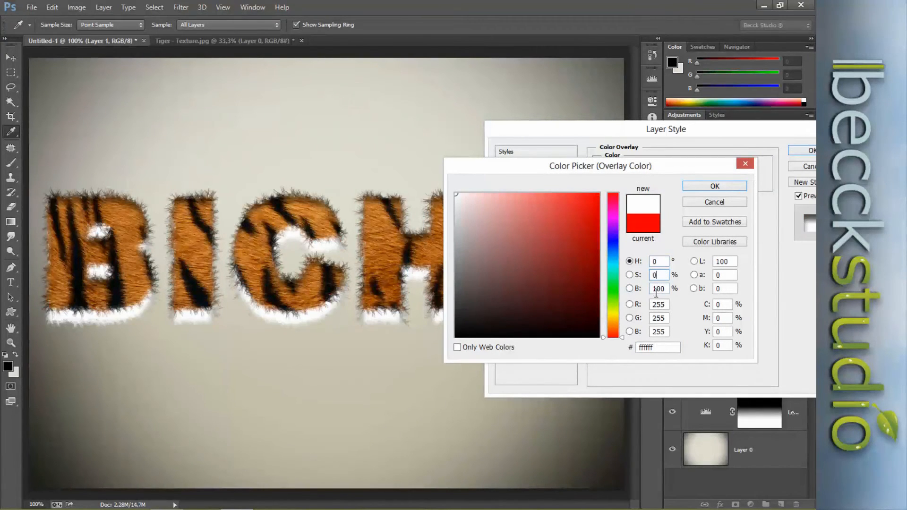
double_click(662, 289)
type("50")
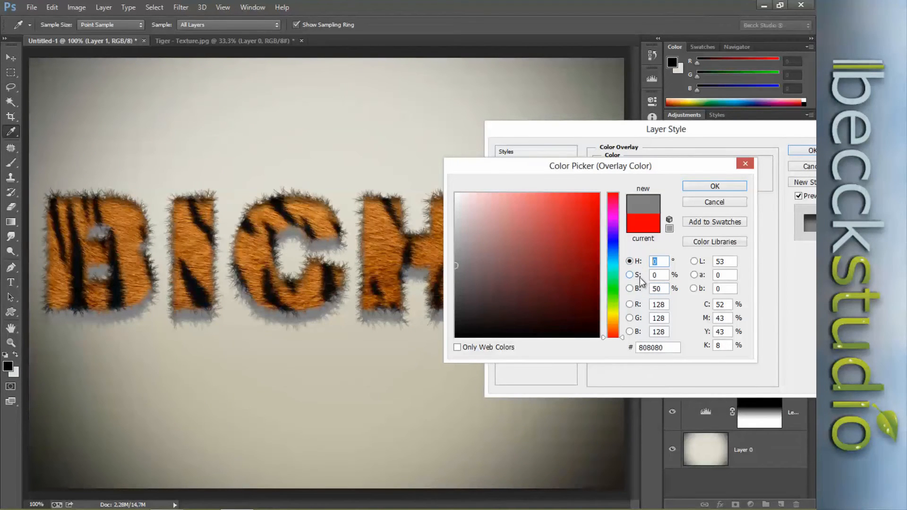
left_click(660, 292)
left_click(695, 185)
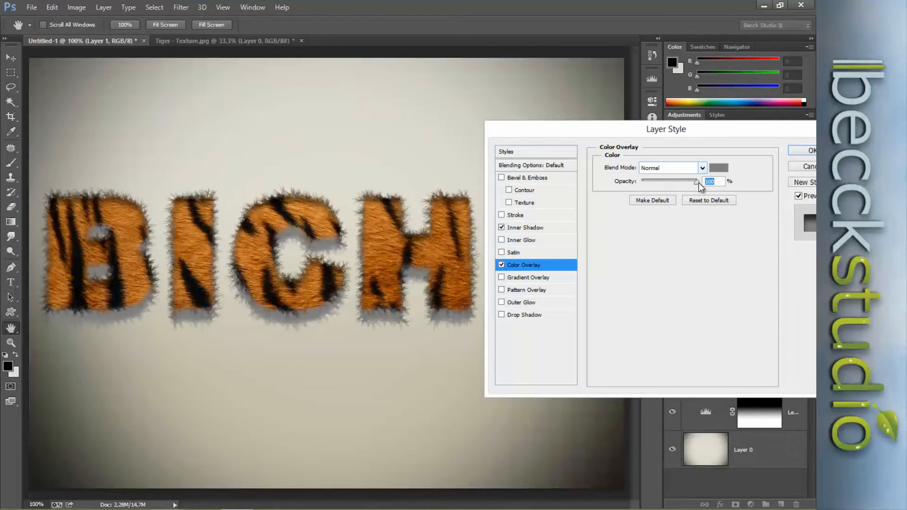
left_click_drag(699, 183, 660, 184)
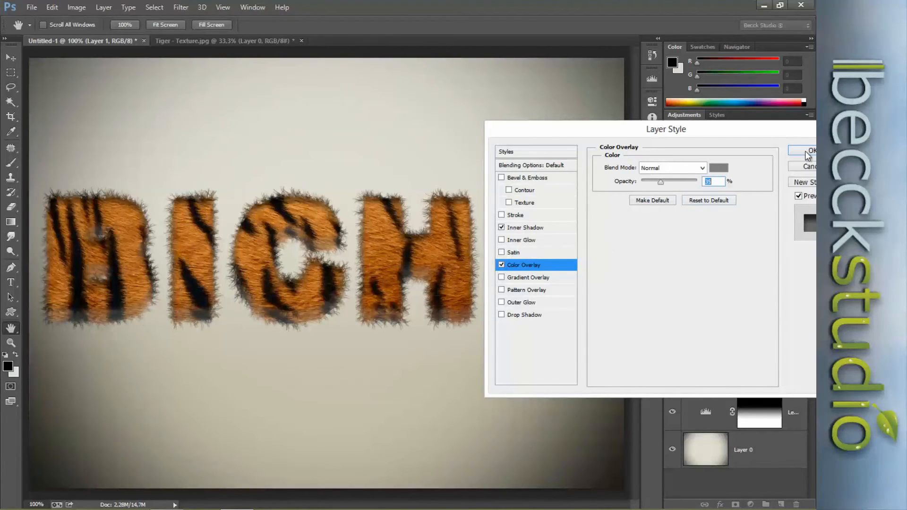
key("Return")
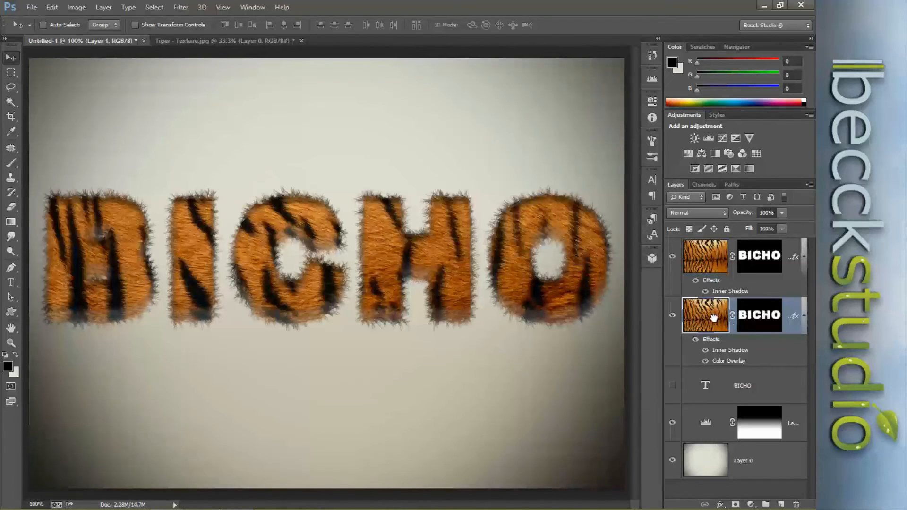
Step: Delete the lower tiger layer and add a new empty layer beneath the remaining tiger layer
left_click_drag(714, 317, 796, 505)
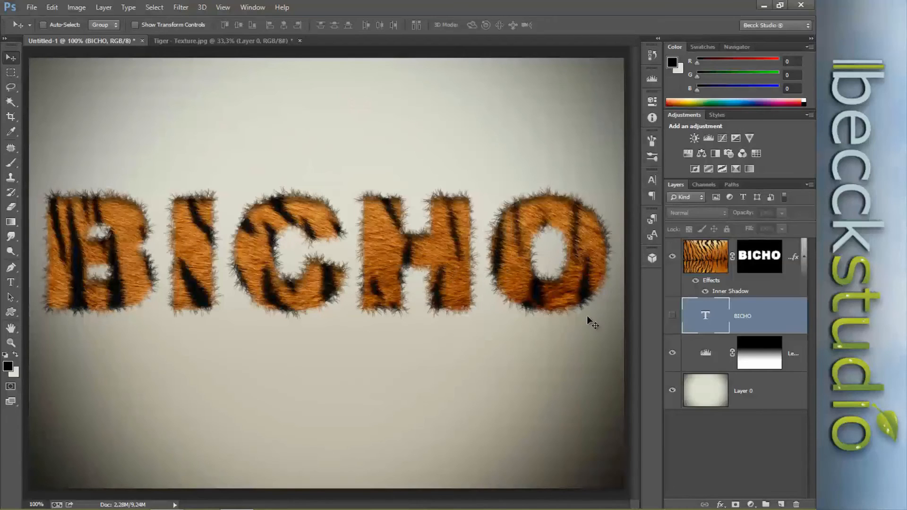
left_click(702, 260)
left_click(759, 315)
left_click(703, 260)
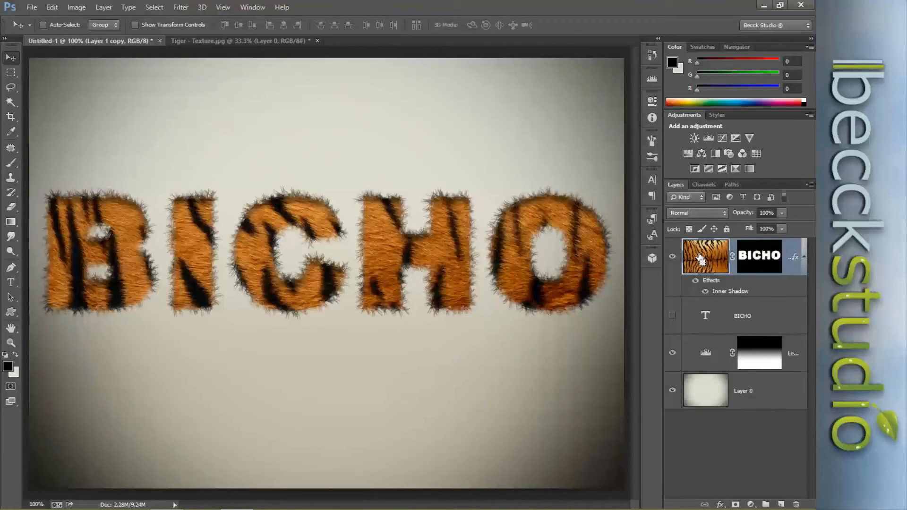
left_click(779, 504, "ctrl")
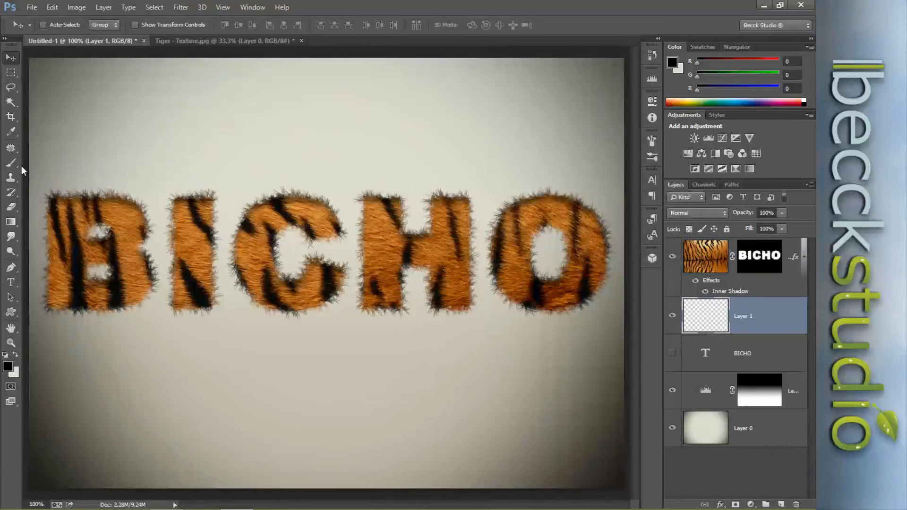
Step: Paint black strokes along the lower edges of the BICHO letters on the new layer with a 50 px soft round brush
key("b")
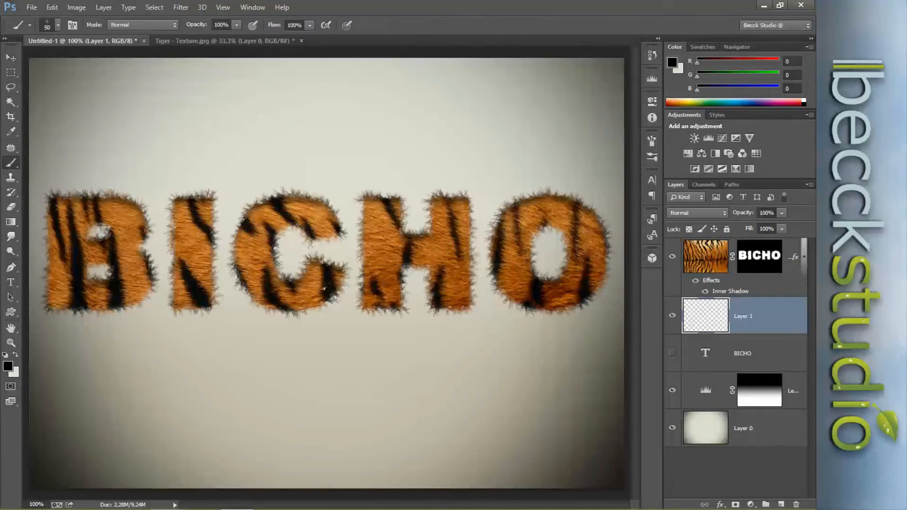
right_click(378, 144)
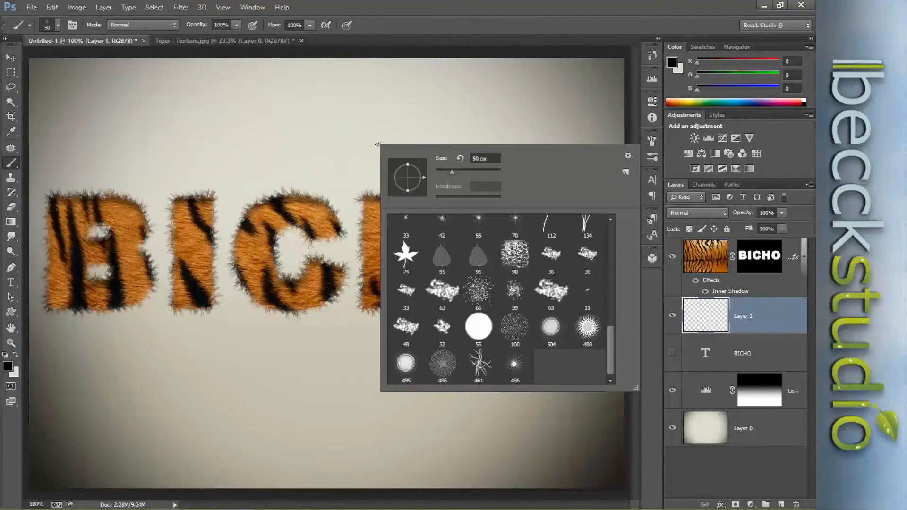
left_click_drag(608, 345, 597, 228)
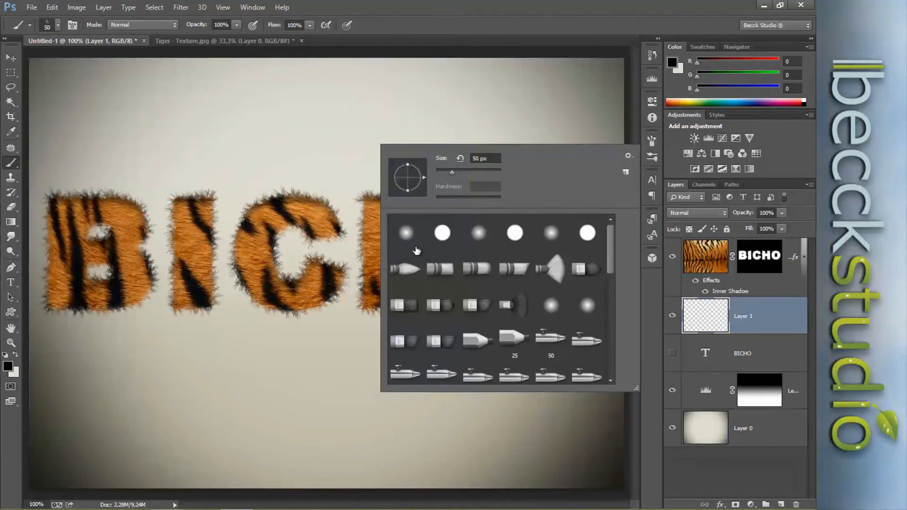
left_click(400, 234)
left_click(450, 29)
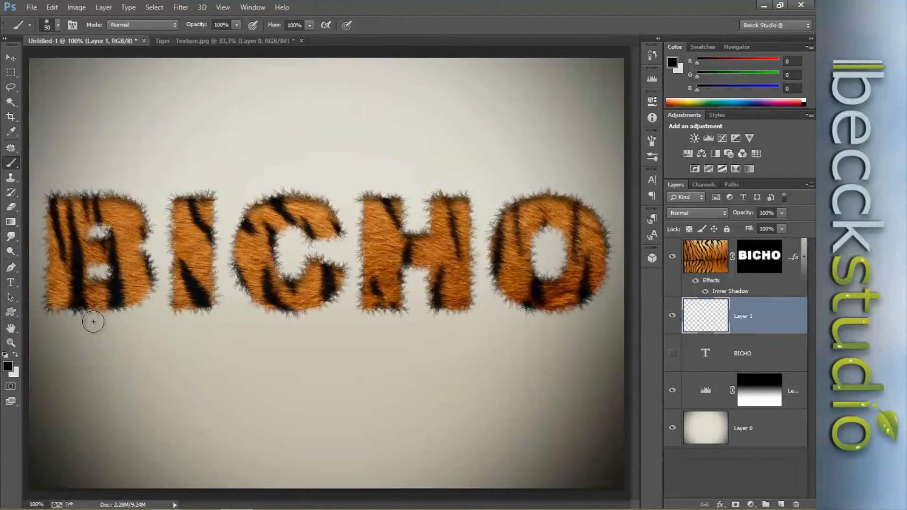
left_click_drag(56, 319, 140, 317)
left_click_drag(171, 319, 209, 317)
mouse_move(277, 319)
left_mouse_down()
mouse_move(330, 302)
mouse_move(458, 316)
mouse_move(523, 310)
mouse_move(515, 307)
mouse_move(545, 317)
mouse_move(596, 305)
left_mouse_up()
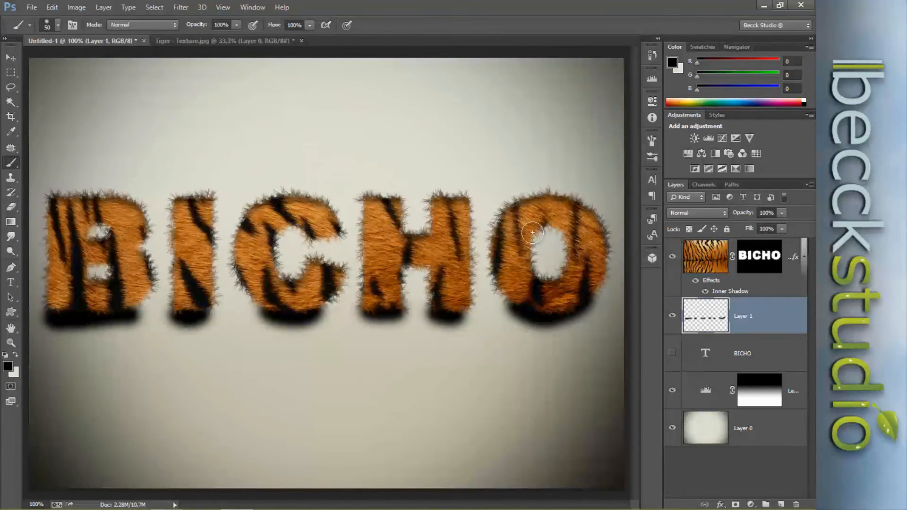
Step: Apply a Gaussian Blur with a 22.3 px radius to the painted shadow layer and set its opacity to 97%
left_click(181, 7)
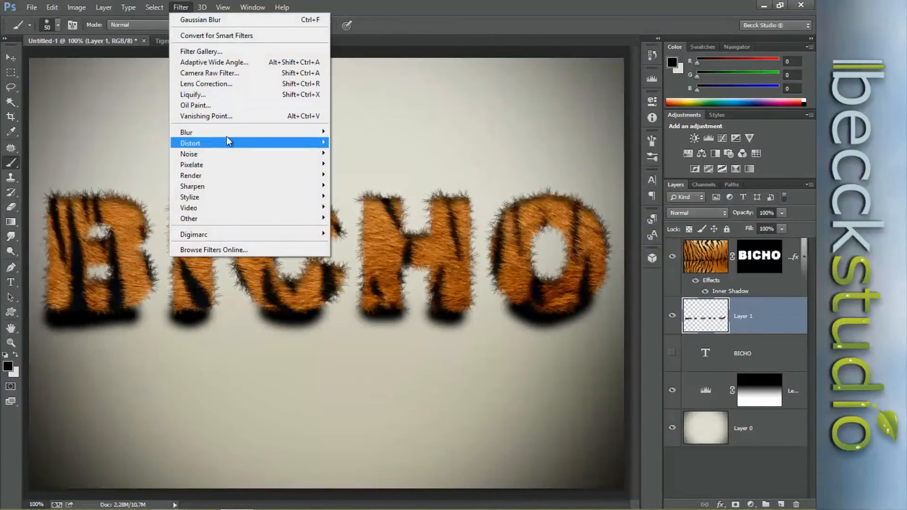
mouse_move(245, 133)
left_click(373, 213)
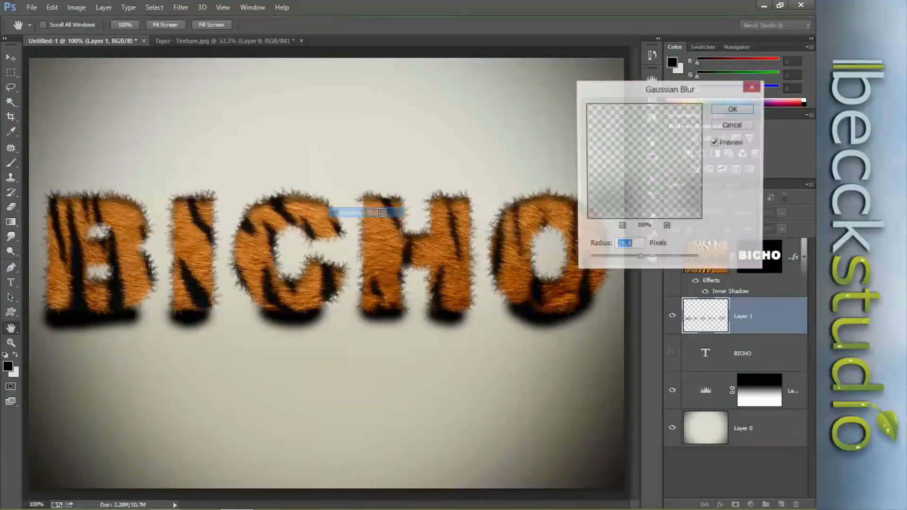
left_click_drag(640, 265, 638, 261)
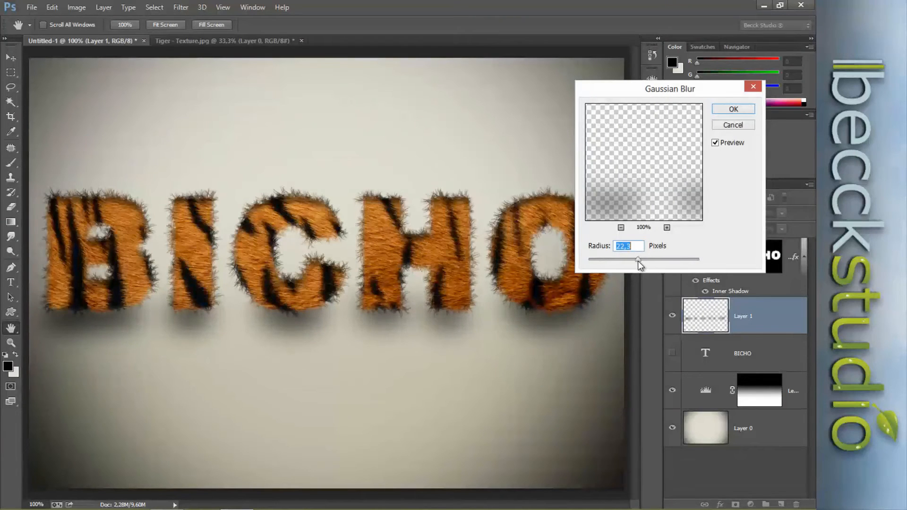
left_click(722, 105)
left_click_drag(743, 217, 740, 217)
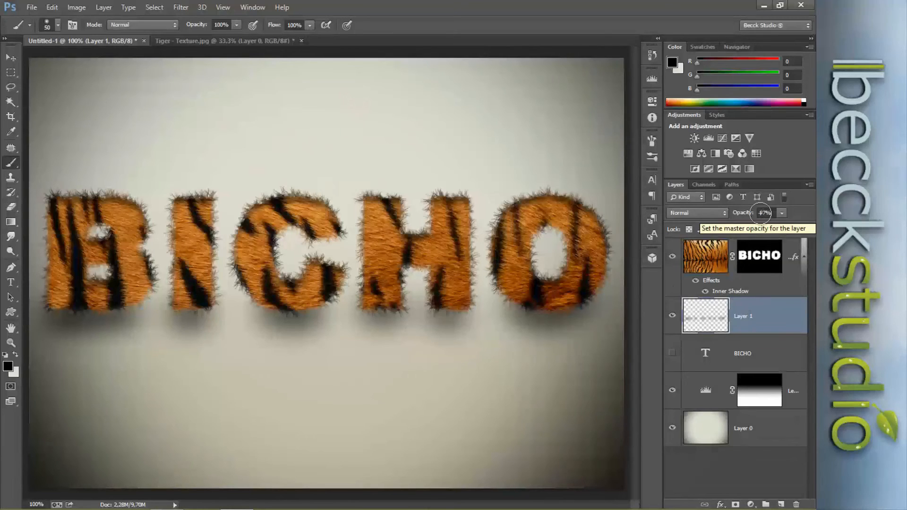
Step: Delete the masked tiger layer and the painted shadow layer, and make the BICHO text layer visible
left_click(721, 270)
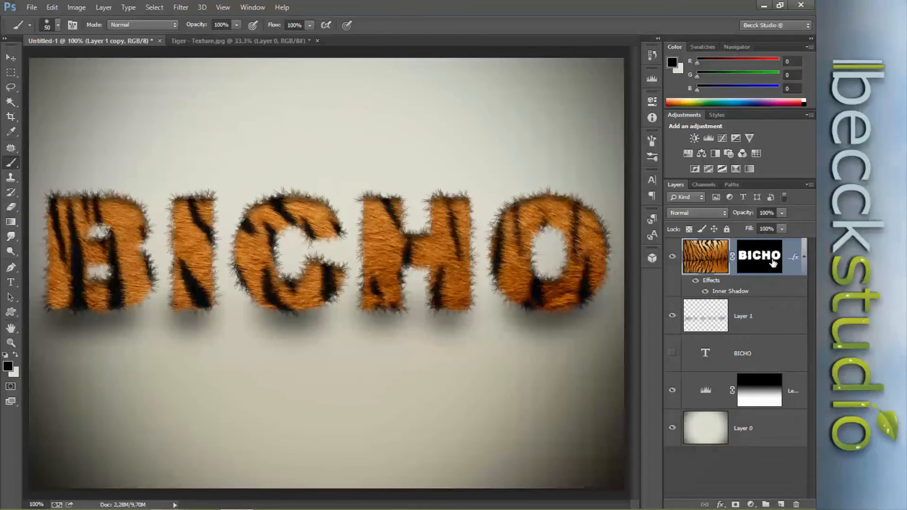
left_click(775, 322)
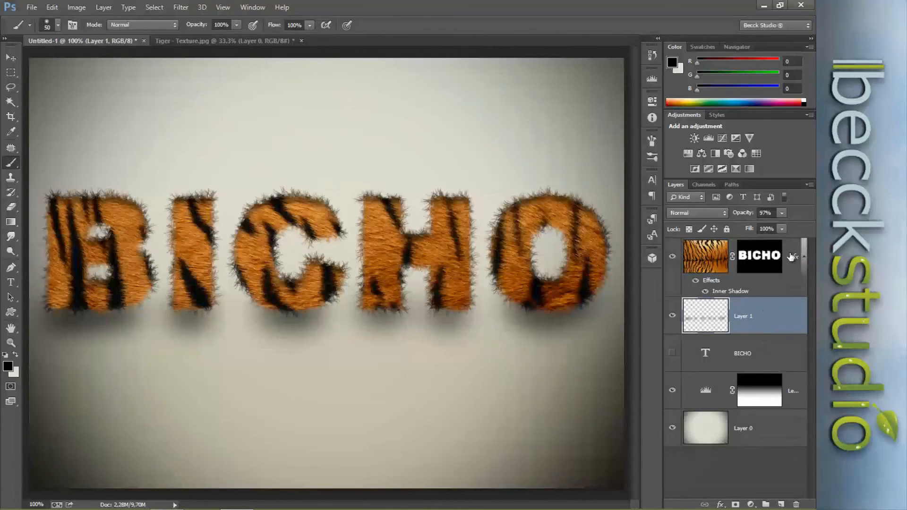
left_click(778, 274)
left_click_drag(793, 258, 796, 504)
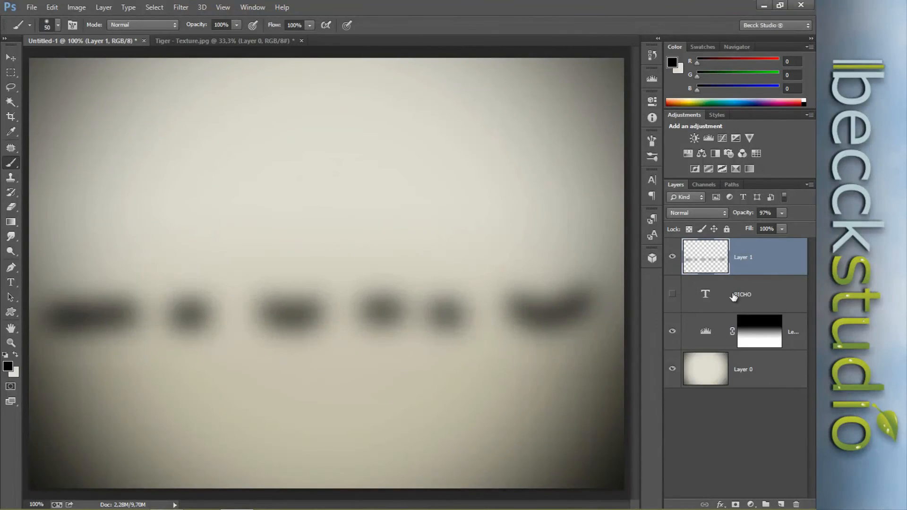
left_click_drag(726, 268, 797, 504)
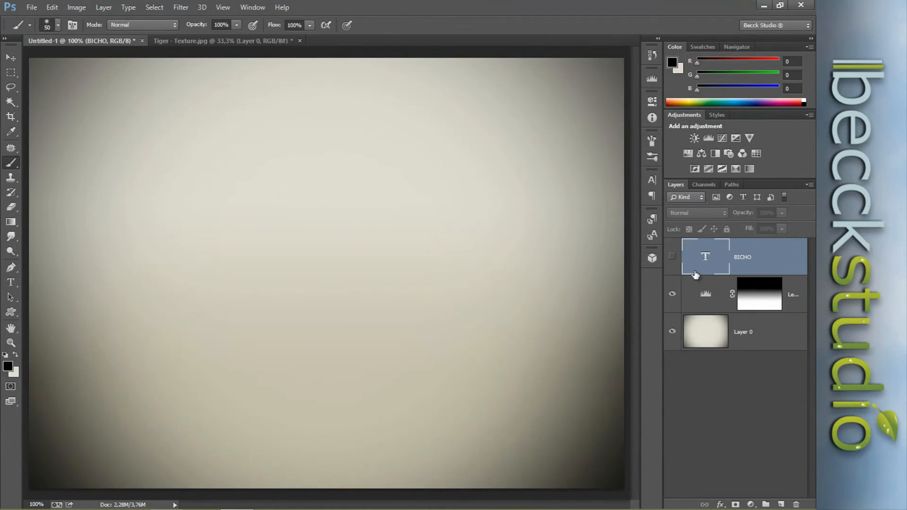
left_click(671, 257)
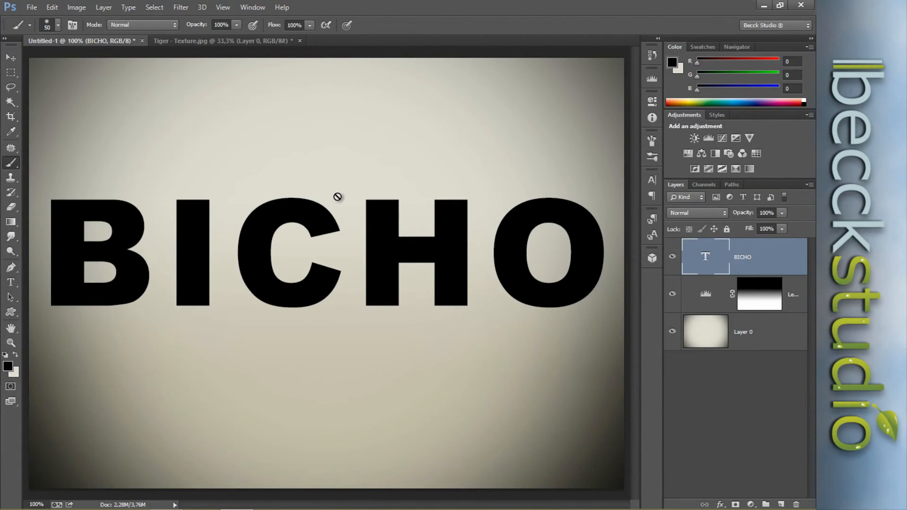
Step: Copy the texture from Tiger - Texture.jpg into the BICHO document, placing it above the text layer with the Move tool
left_click(219, 42)
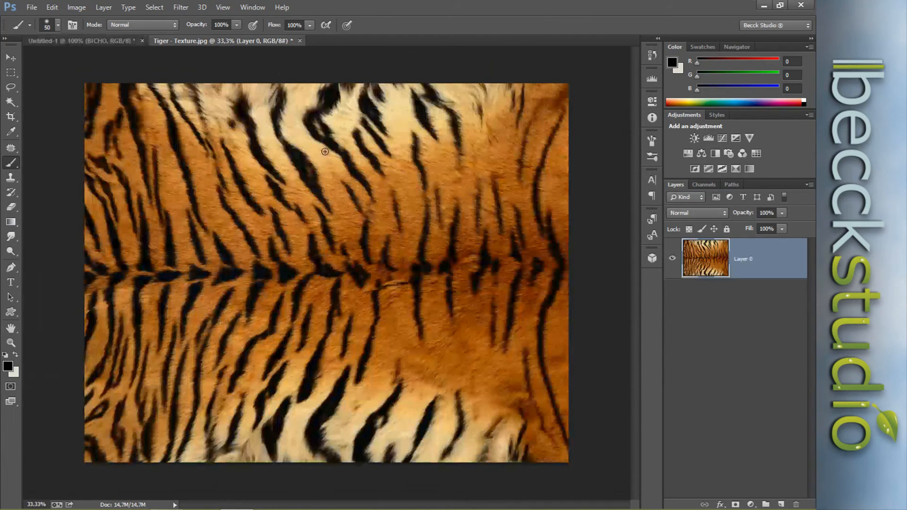
left_click(10, 57)
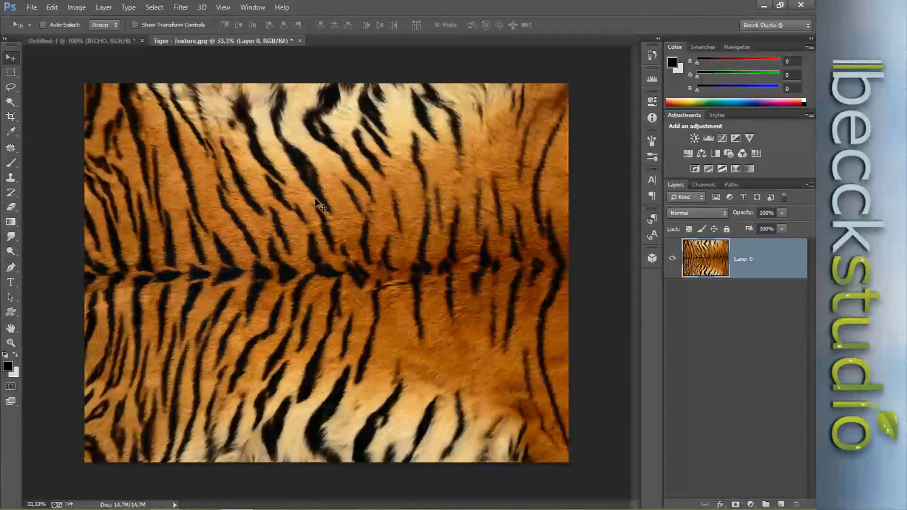
left_click_drag(254, 144, 422, 240)
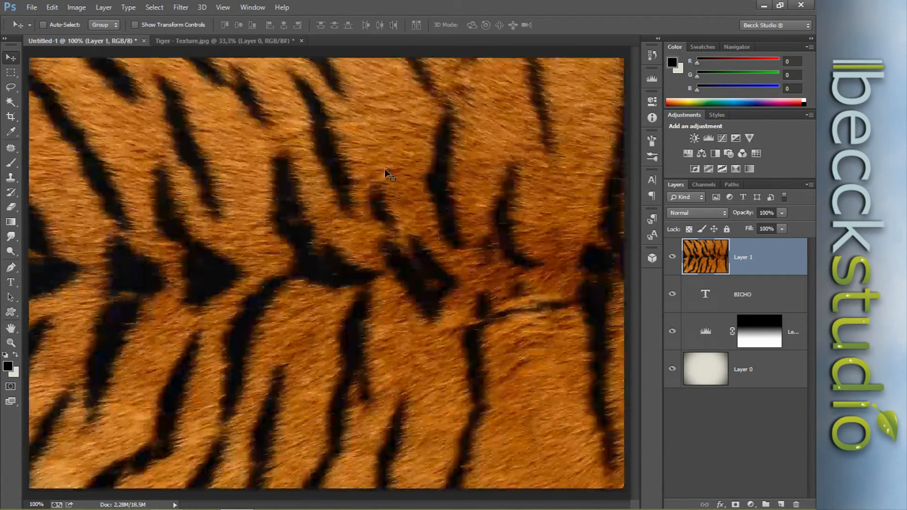
key("ctrl+minus")
key("ctrl+minus")
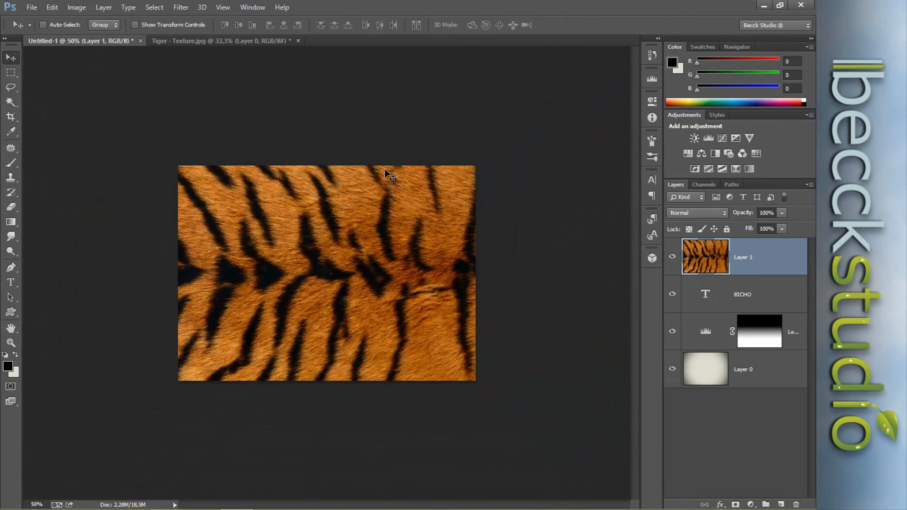
key("ctrl+t")
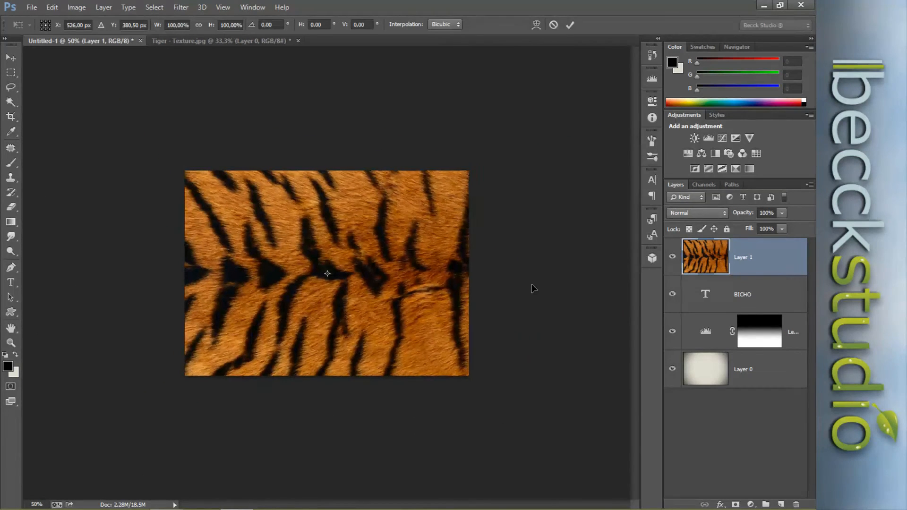
key("ctrl+minus")
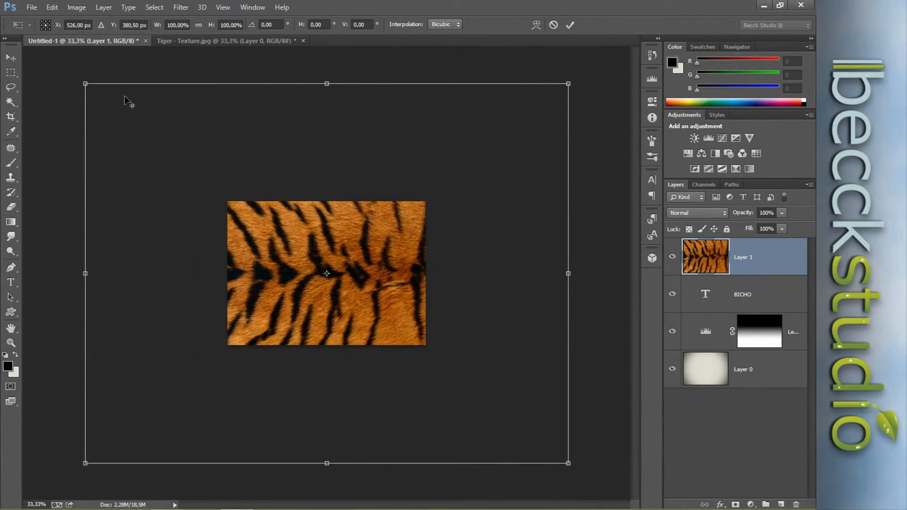
key("Return")
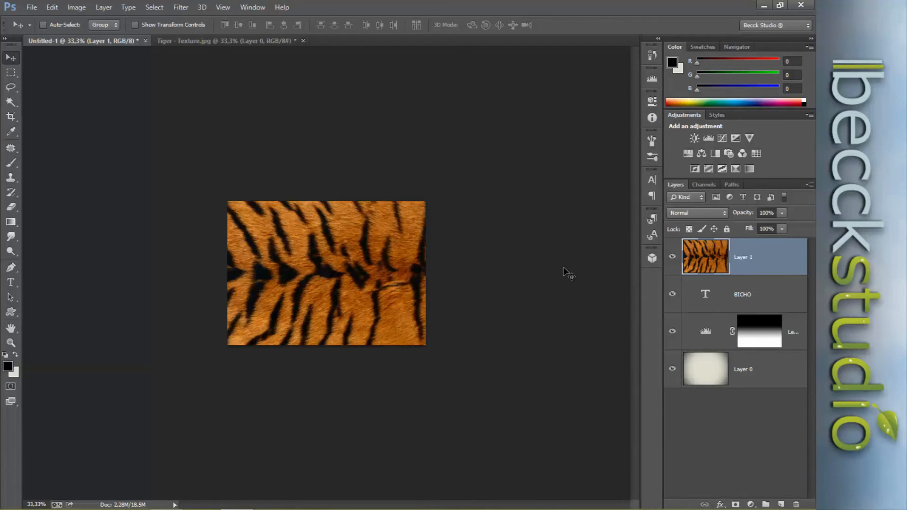
Step: Convert the tiger texture layer to a smart object and scale it to 44.34% so it just covers the canvas
right_click(775, 257)
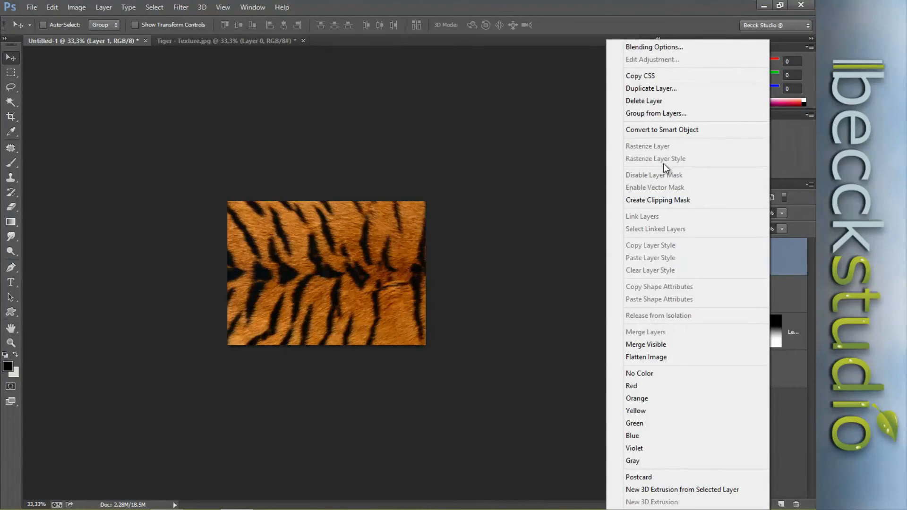
left_click(652, 131)
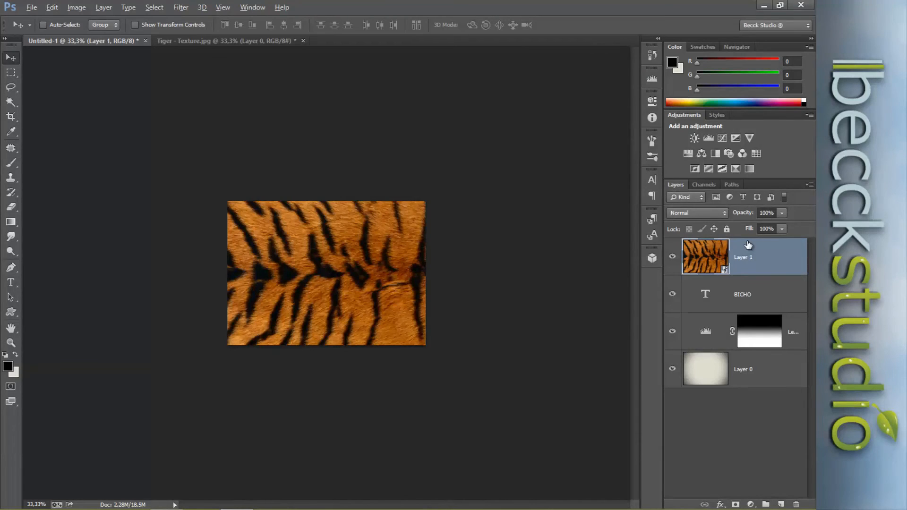
key("alt")
key("ctrl+t")
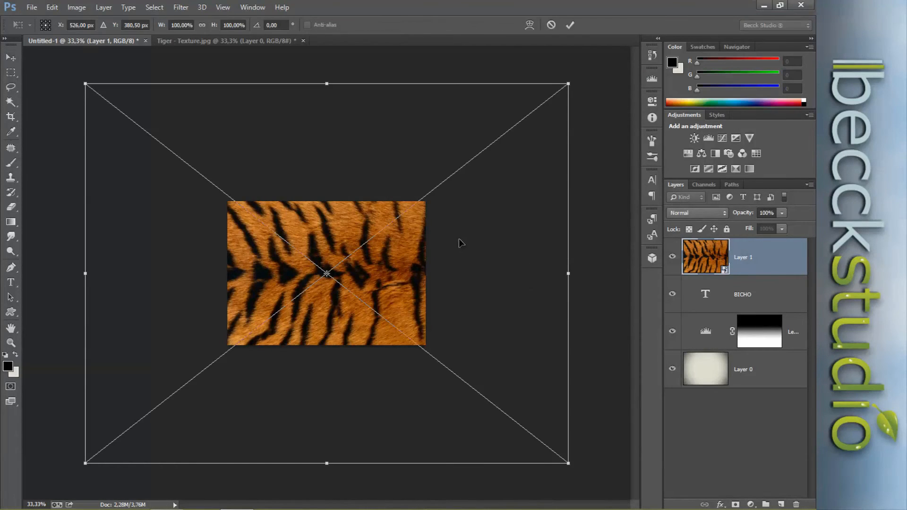
left_click_drag(86, 85, 218, 189)
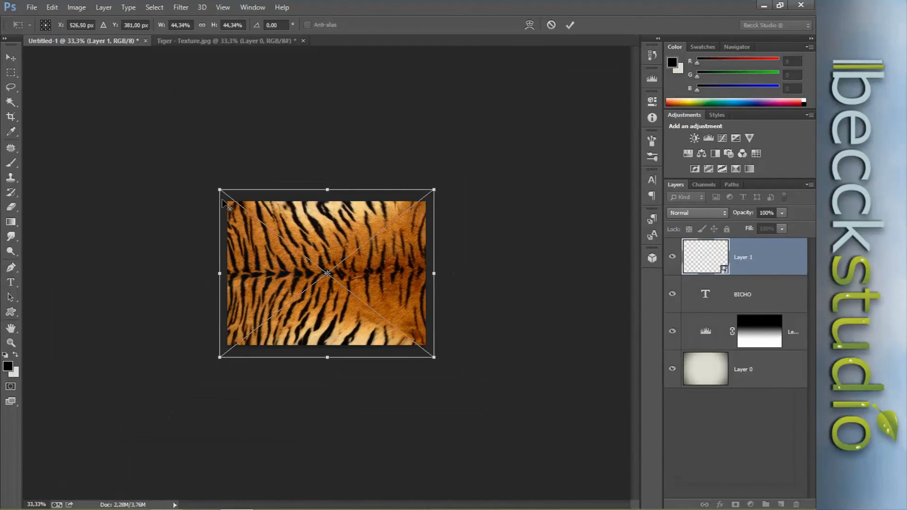
key("Return")
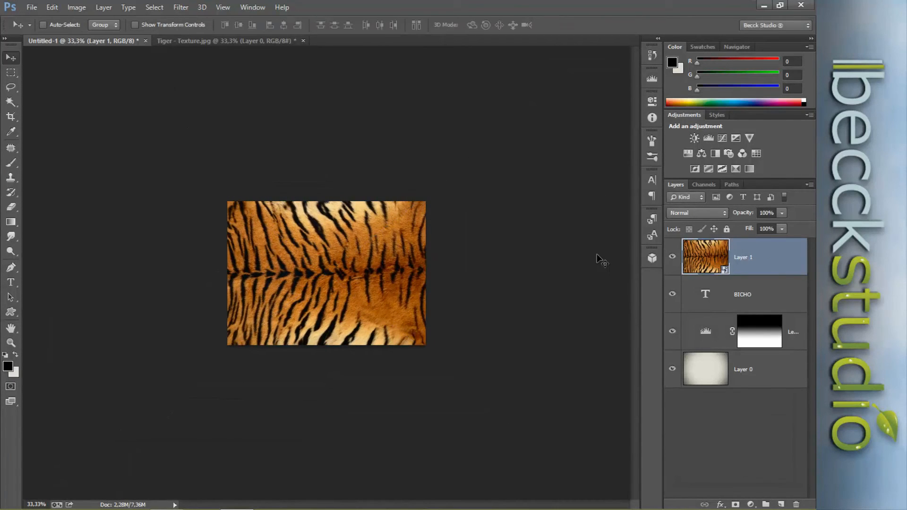
Step: Clip the tiger texture to the BICHO text and move the texture slightly down and right within the letters
key("ctrl+1")
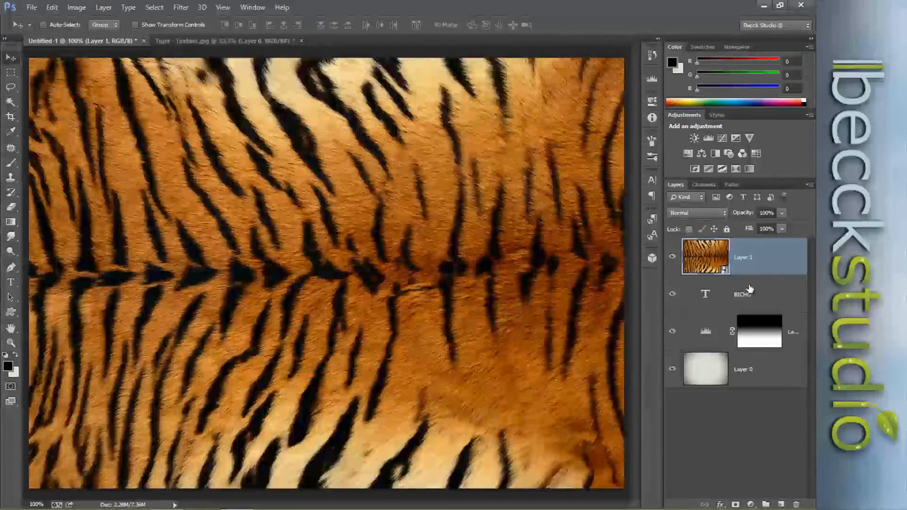
left_click(771, 275, "alt")
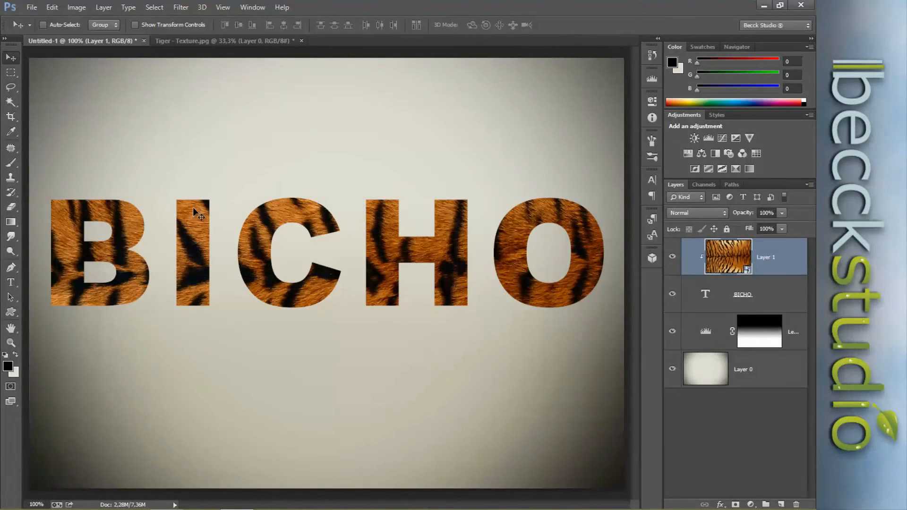
left_click_drag(224, 266, 237, 300)
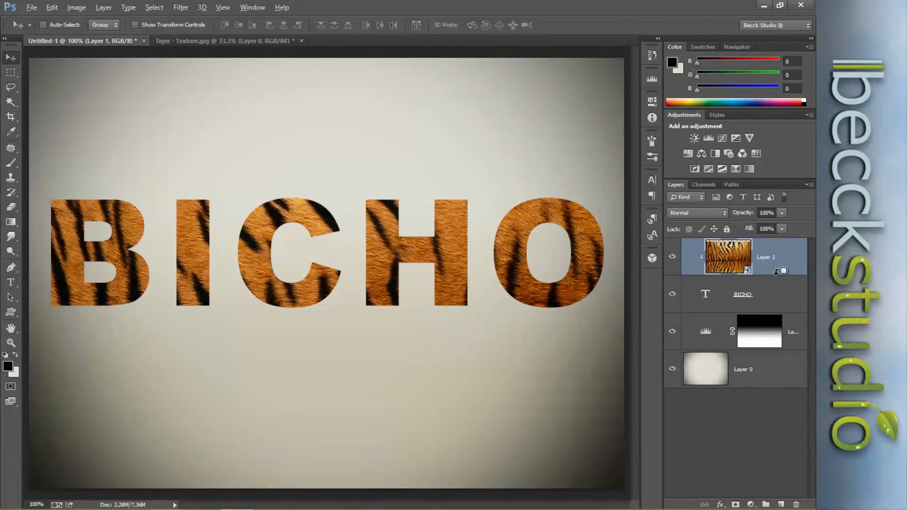
Step: Release the texture's clipping and mask the tiger layer with a selection loaded from the BICHO text
left_click(781, 275, "alt")
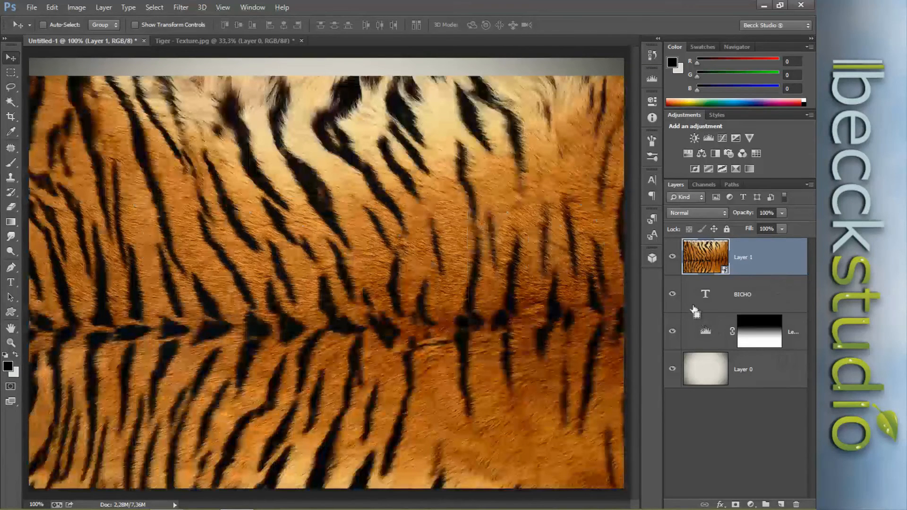
left_click(706, 293, "ctrl")
left_click(736, 504)
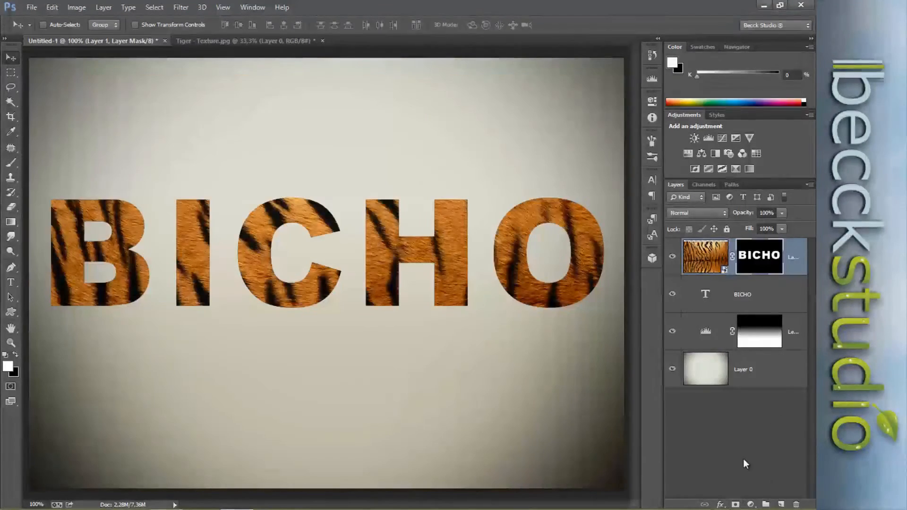
left_click(719, 265)
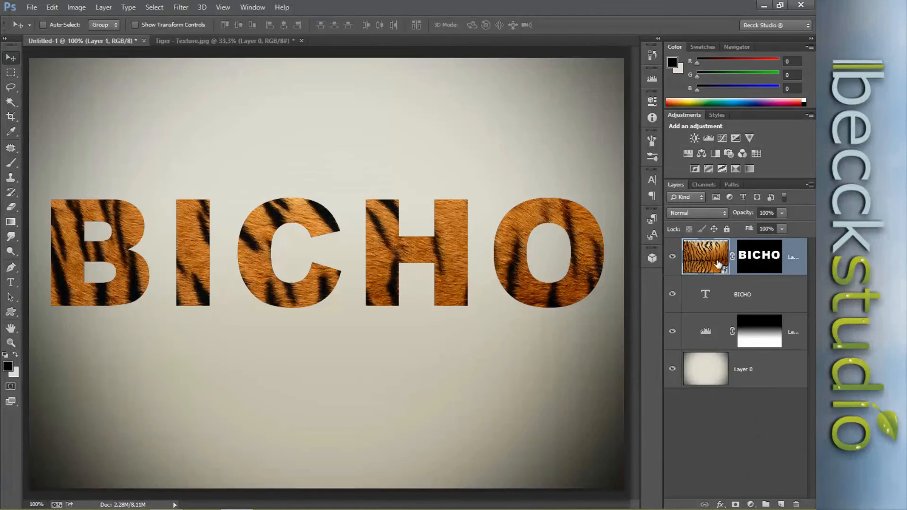
Step: Target the tiger layer's mask and choose the branch-shaped 461 px tip for the Brush tool, with default colours
left_click(756, 258)
left_click(11, 163)
key("d")
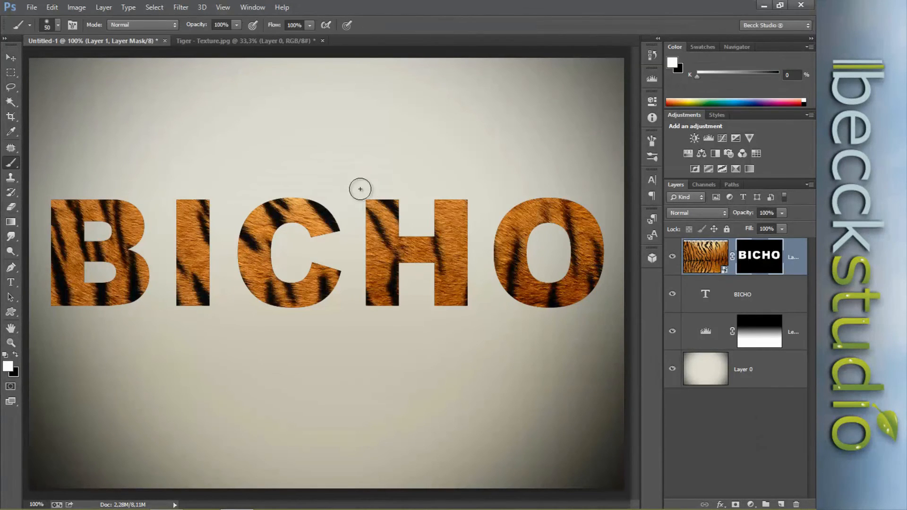
right_click(348, 158)
mouse_move(578, 279)
left_mouse_down()
mouse_move(587, 354)
mouse_move(565, 373)
left_mouse_up()
left_click(451, 385)
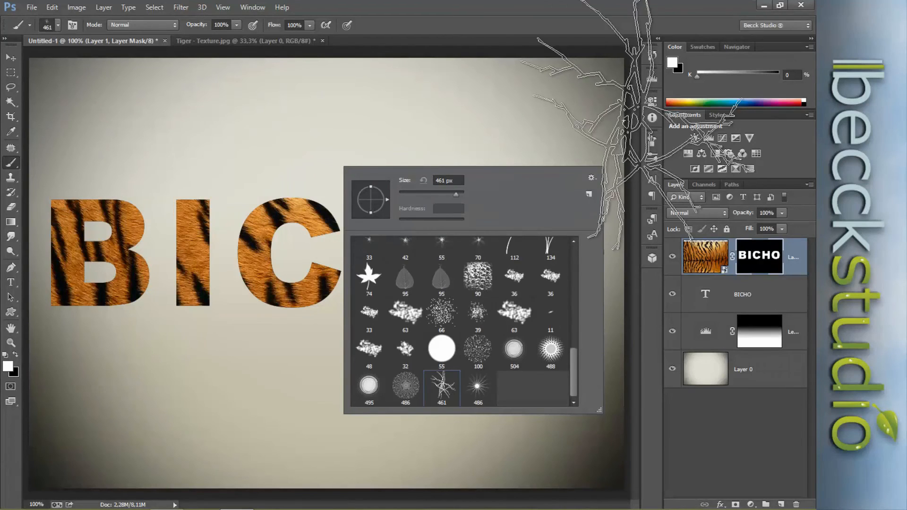
Step: Enable Shape Dynamics for the brush, set its size to 47 px and keep the tiger layer's mask targeted
left_click(652, 142)
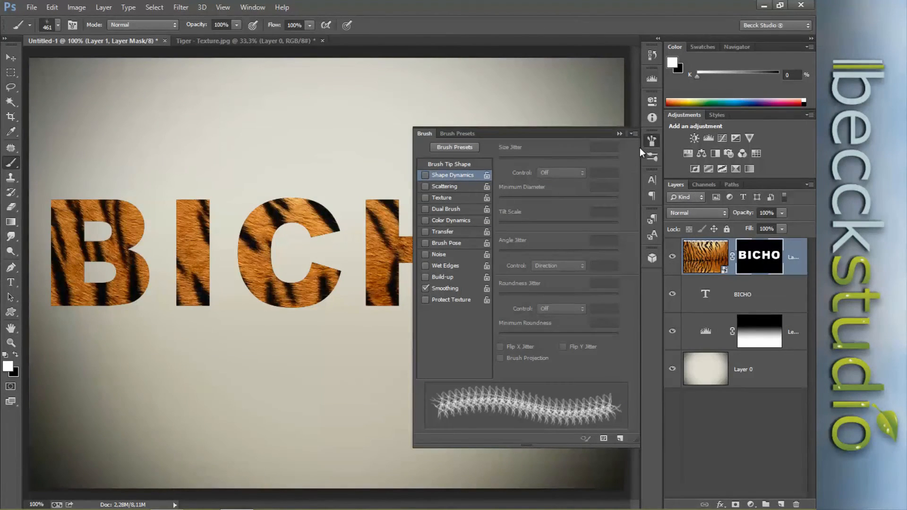
left_click(444, 176)
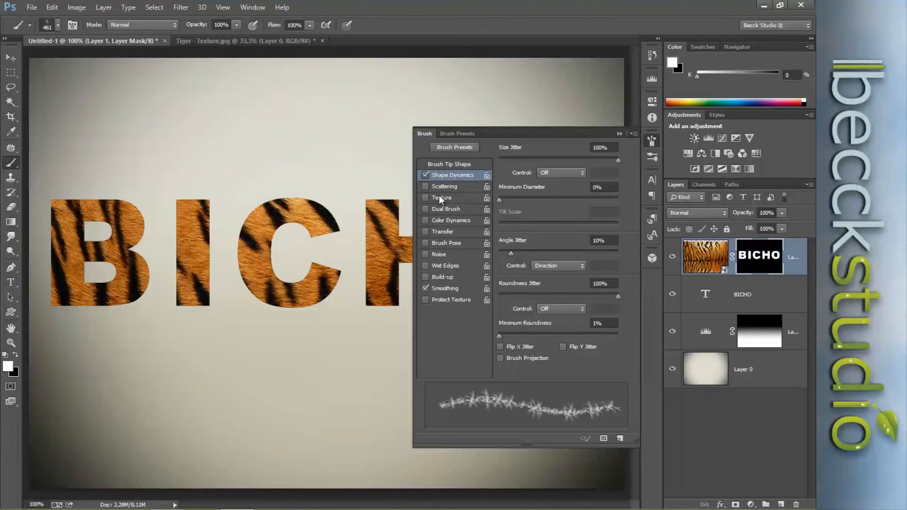
left_click(450, 164)
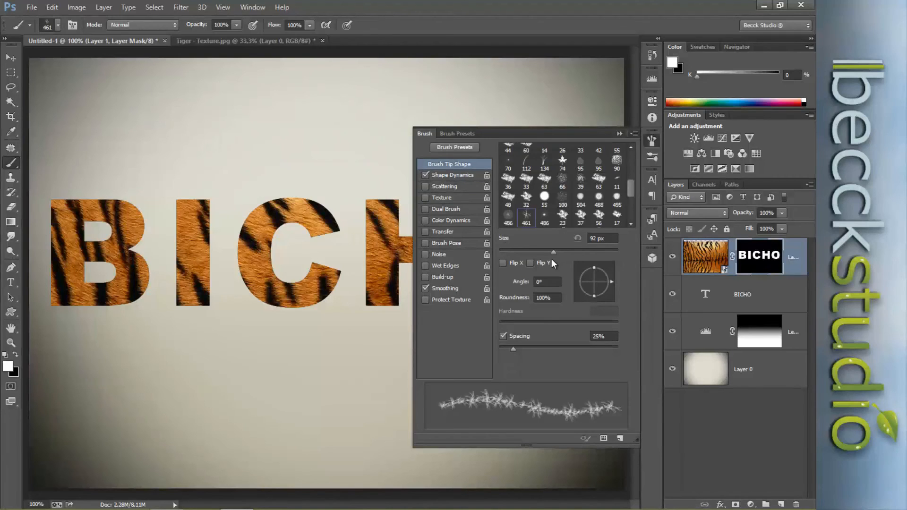
mouse_move(547, 260)
left_mouse_down()
mouse_move(526, 262)
mouse_move(524, 254)
left_mouse_up()
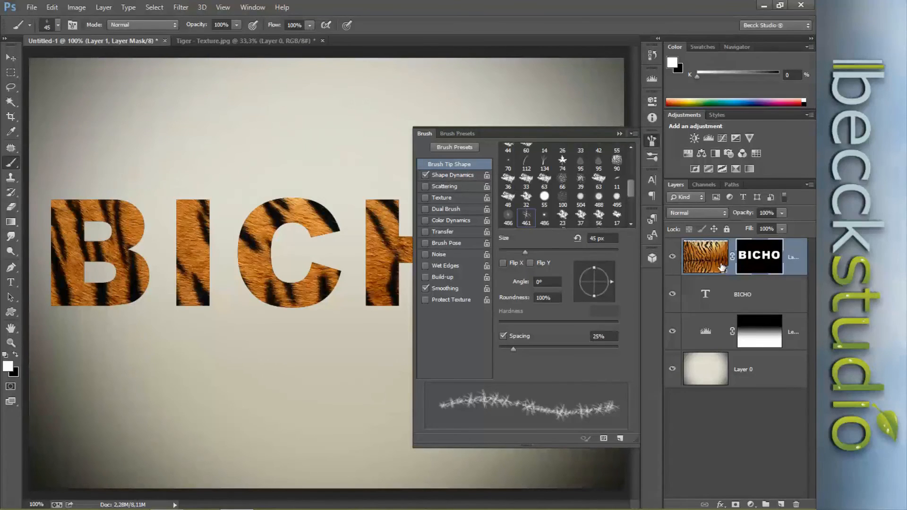
left_click_drag(594, 238, 585, 252)
key("BackSpace")
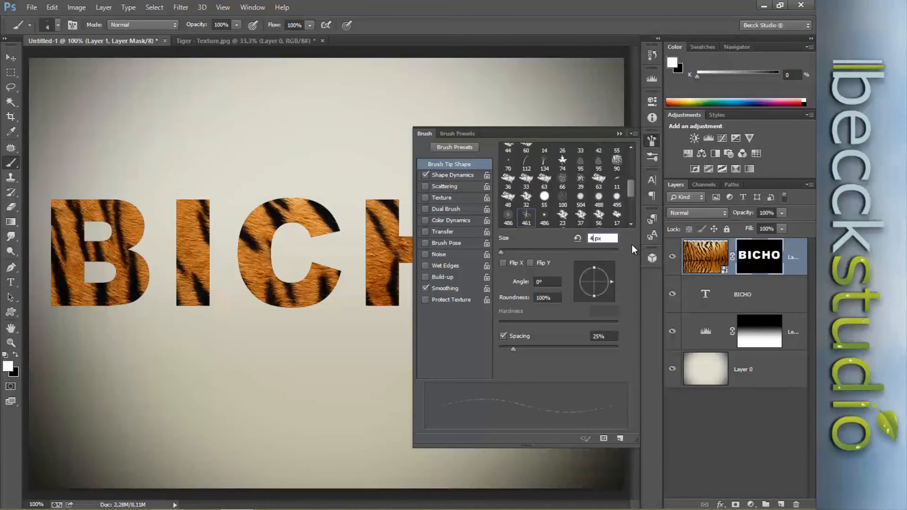
type("7")
left_click(794, 262)
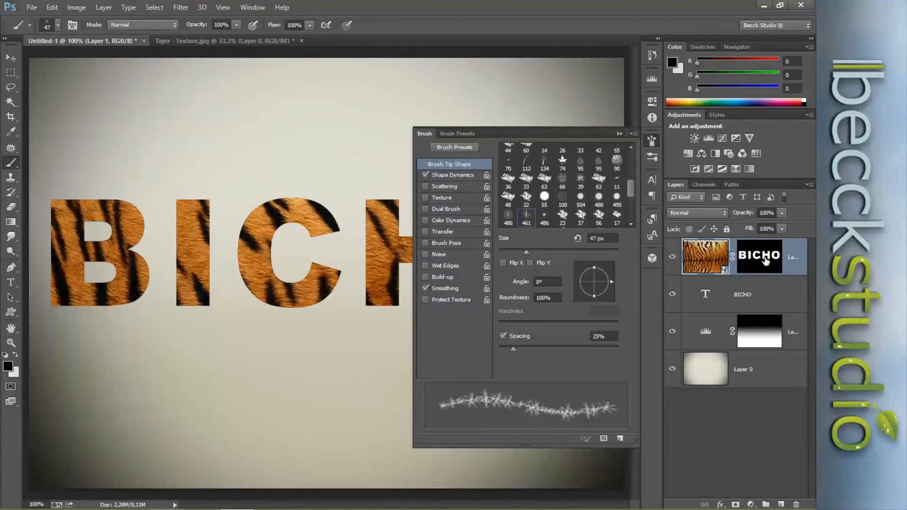
left_click(759, 264)
left_click(752, 298)
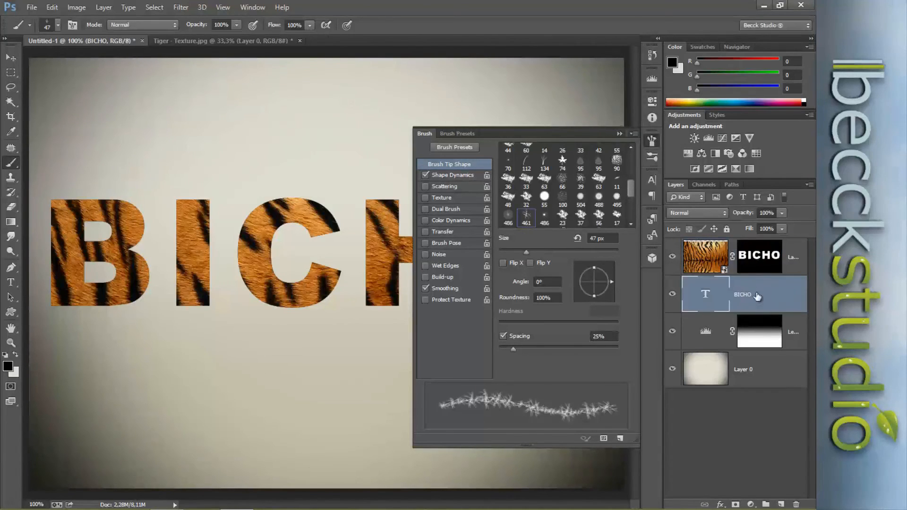
left_click(652, 140)
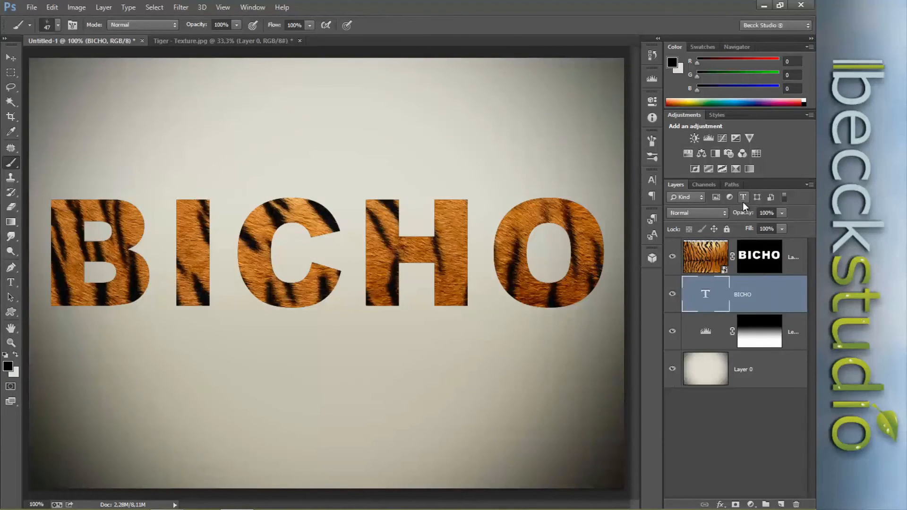
double_click(773, 303)
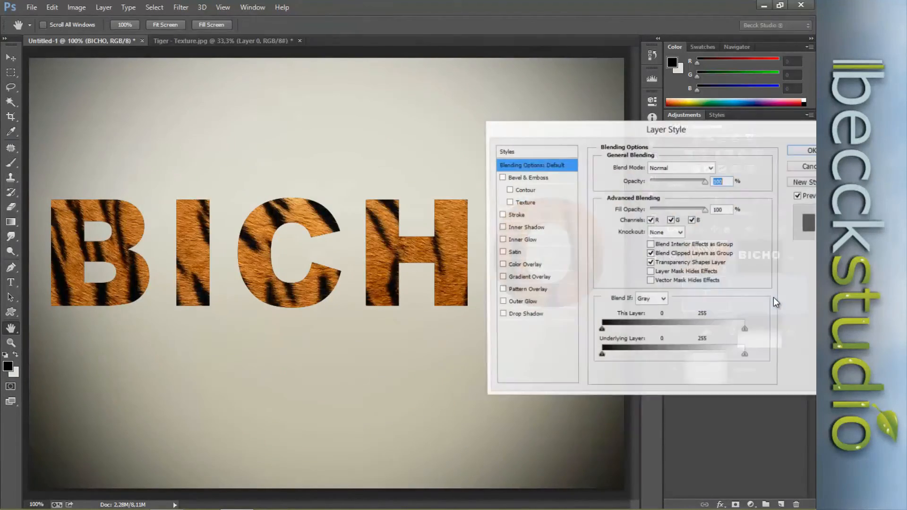
left_click(799, 174)
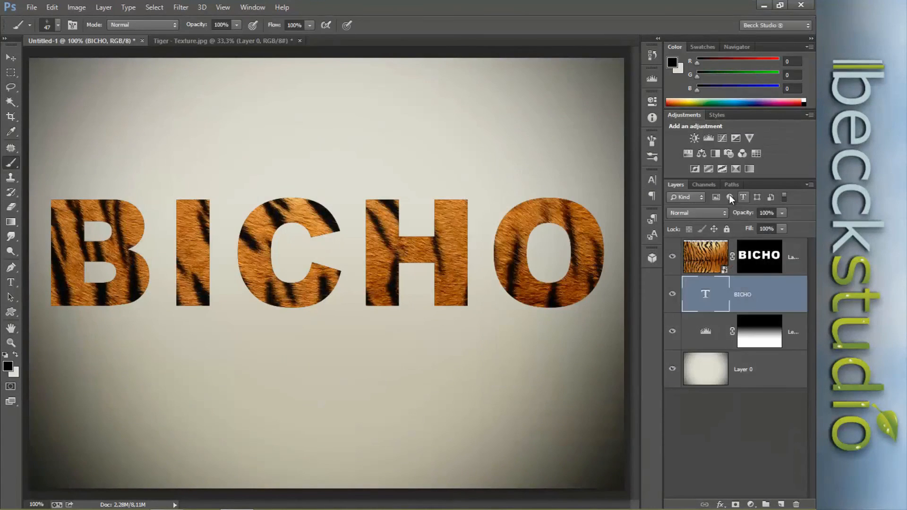
Step: Activate the BICHO work path and make the tiger layer's mask the painting target
left_click(732, 185)
left_click(691, 222)
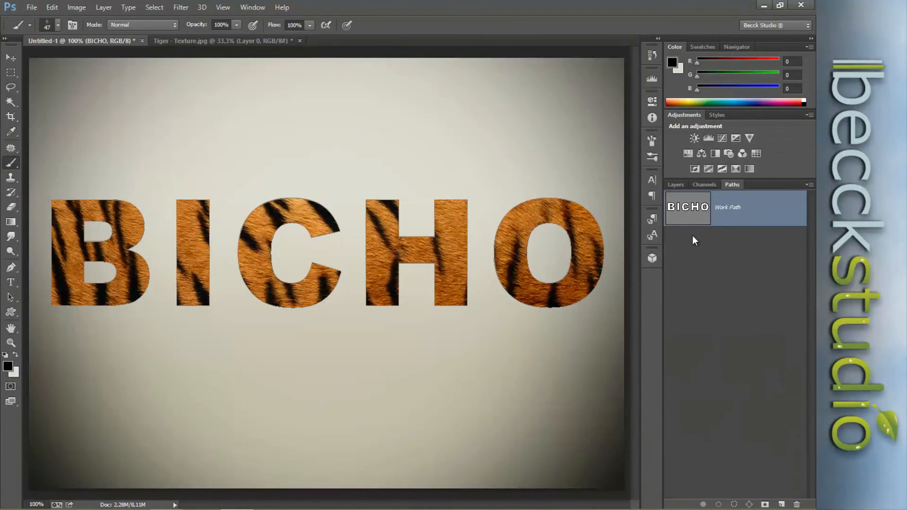
key("Return")
left_click(685, 185)
left_click(754, 243)
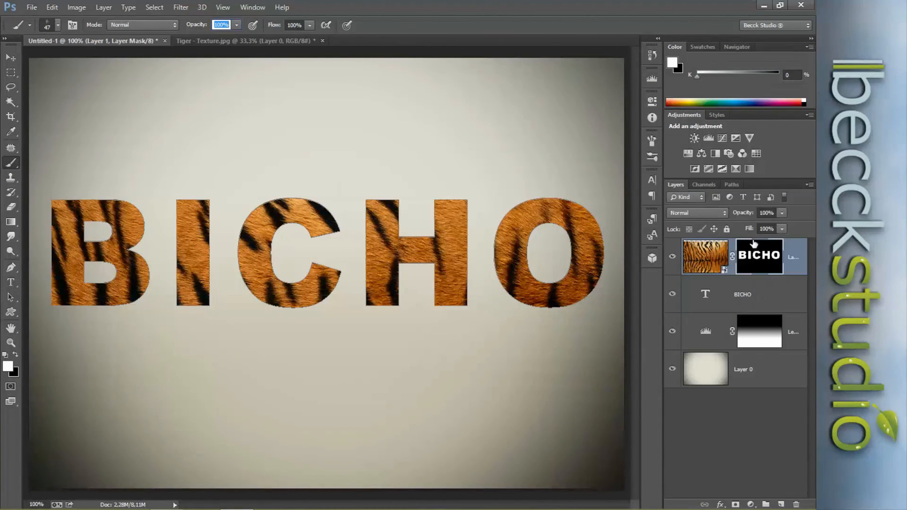
left_click(731, 184)
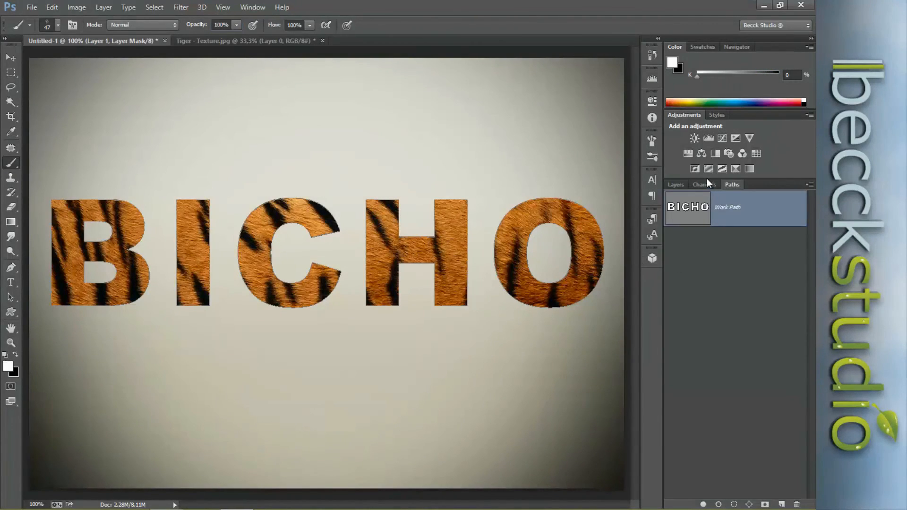
left_click(675, 186)
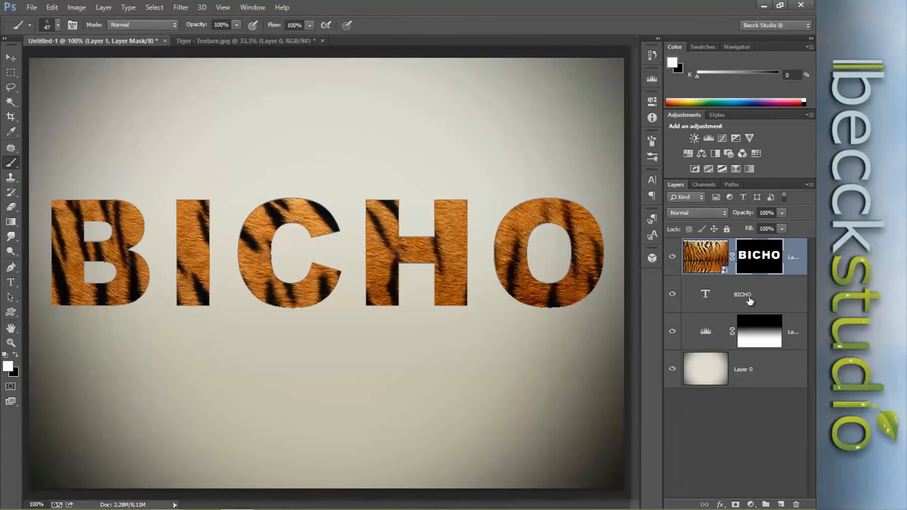
left_click(750, 301)
left_click(732, 184)
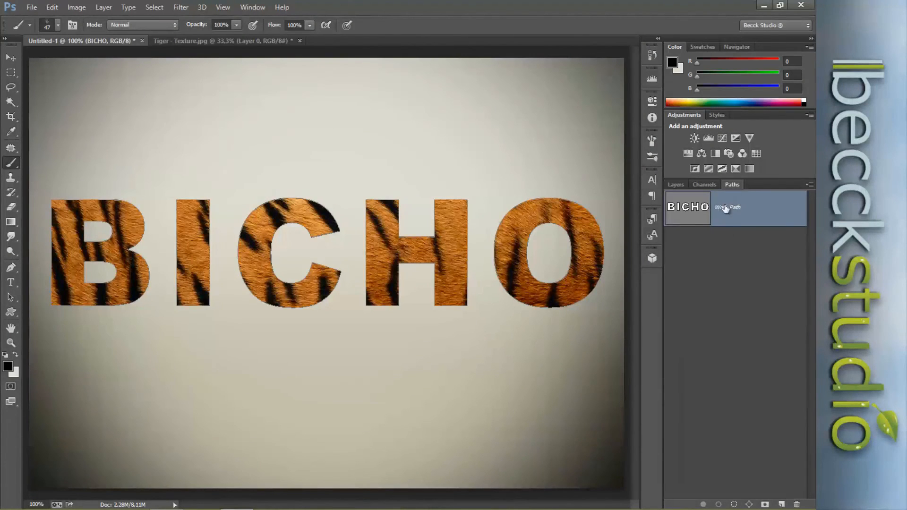
left_click(675, 184)
left_click(756, 263)
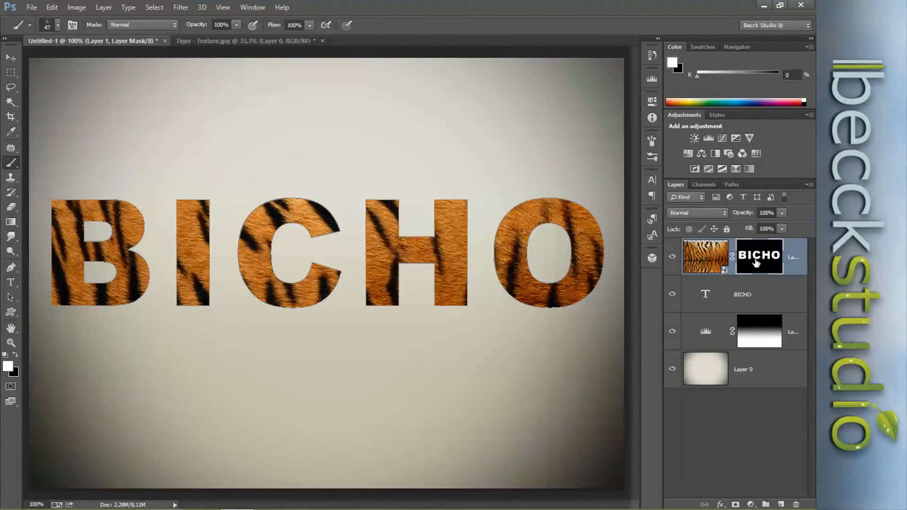
Step: Stroke the BICHO work path six times with the white 47 px brush on the tiger layer's mask, and deselect the path
left_click(731, 185)
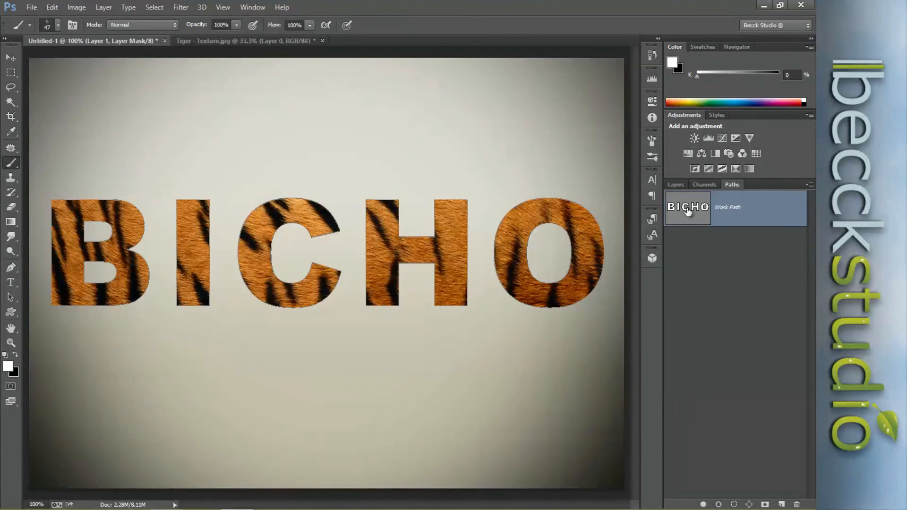
key("Return")
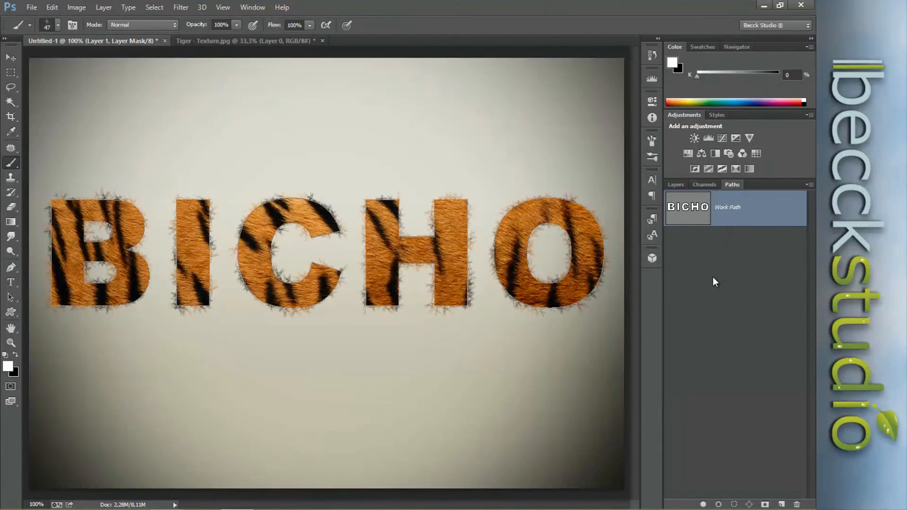
key("Return")
key("Return")
key("Return")
key("Return")
key("Return")
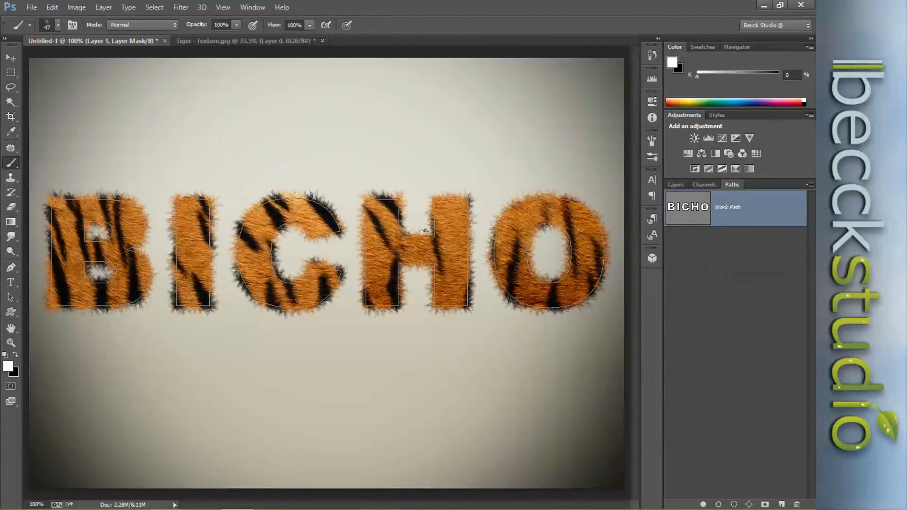
left_click(704, 289)
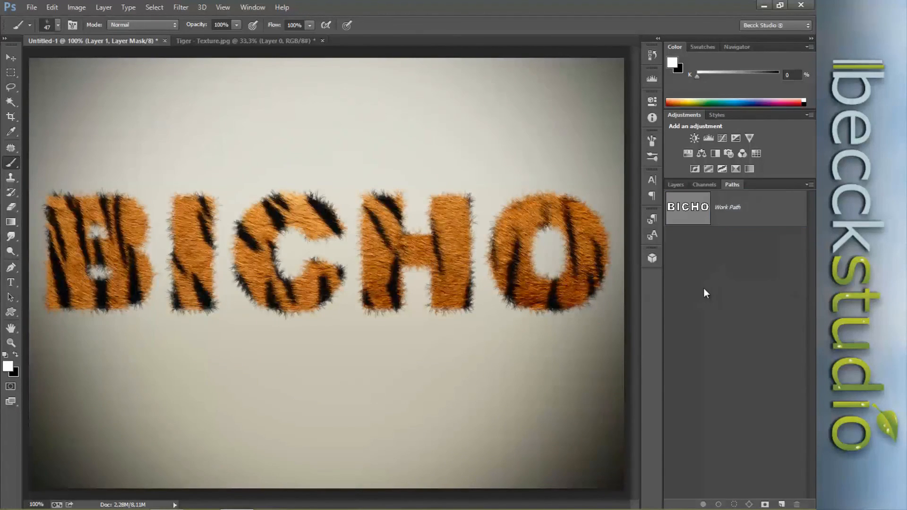
left_click(675, 185)
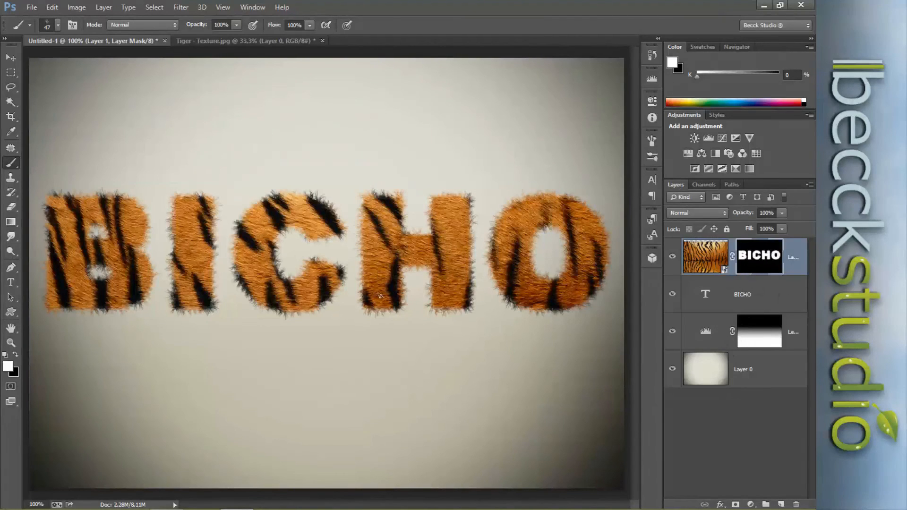
Step: Add an Inner Shadow to the tiger layer with 66% opacity, 90° angle without global light, 10 px distance and 10 px size
double_click(791, 249)
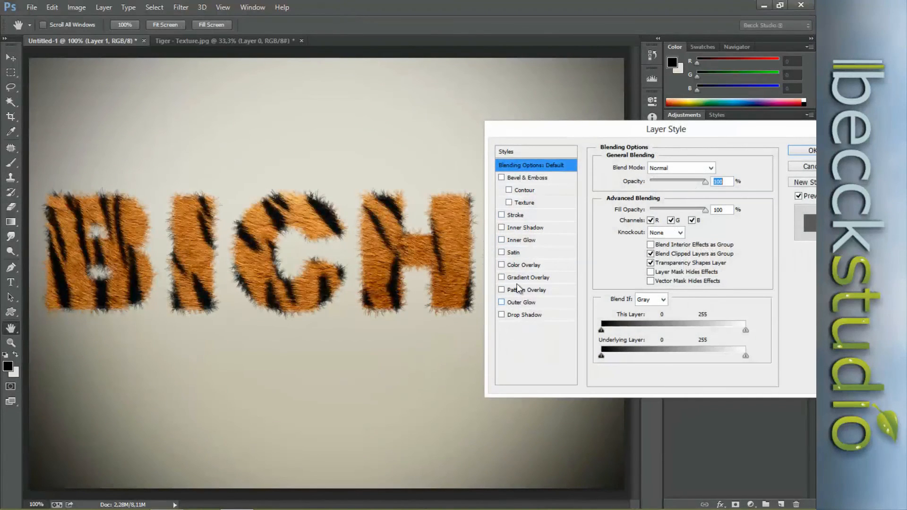
left_click(515, 228)
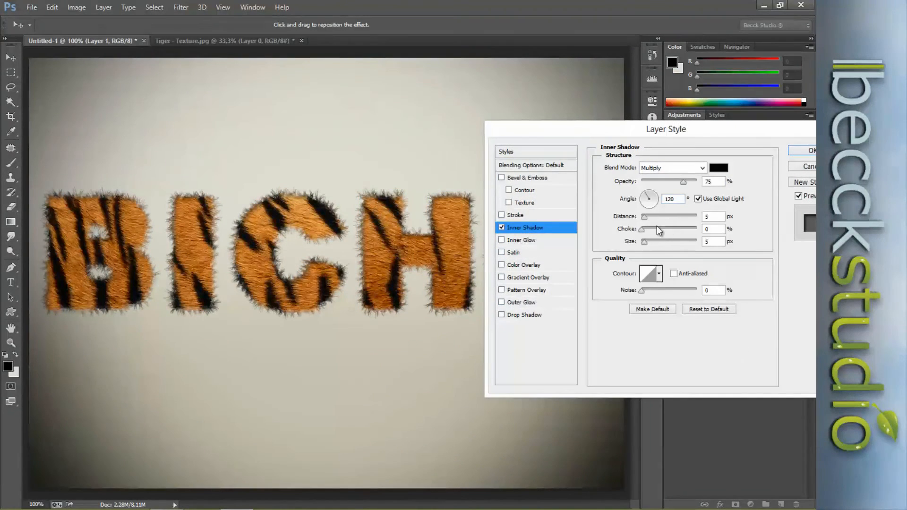
type("10")
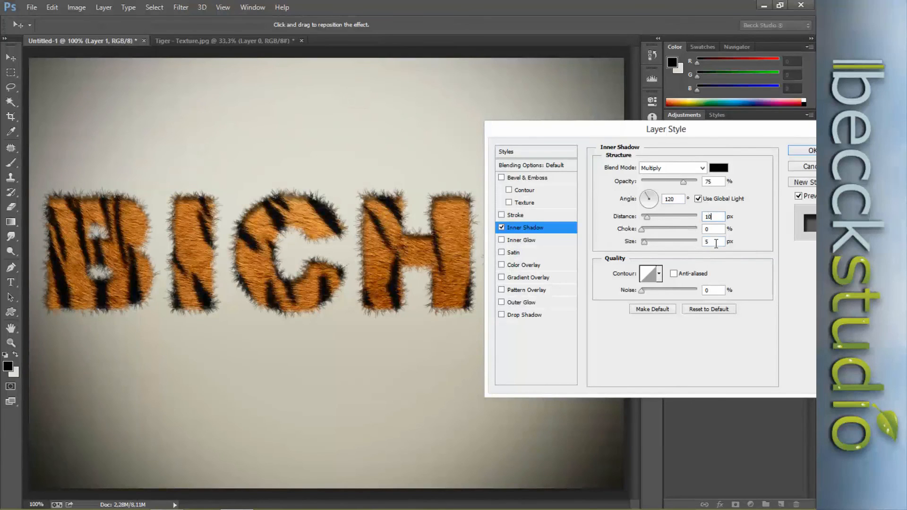
type("10")
left_click_drag(683, 181, 679, 182)
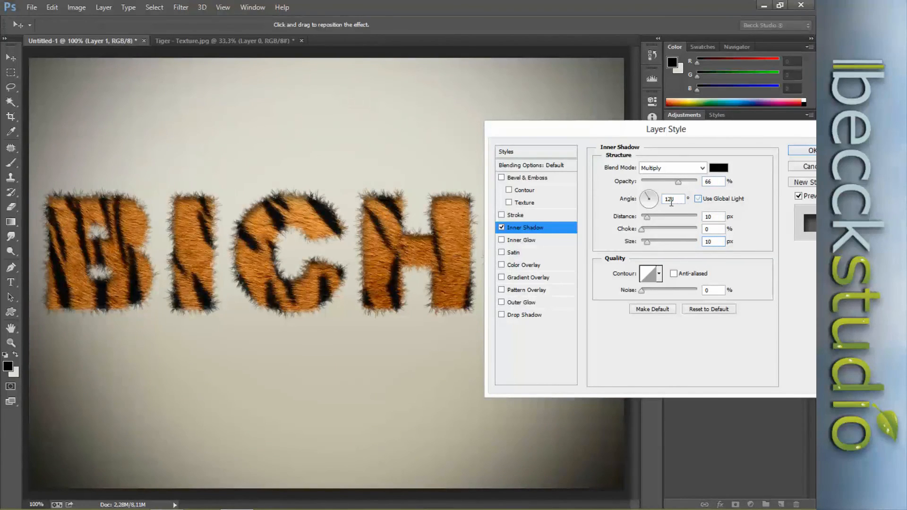
left_click(671, 203)
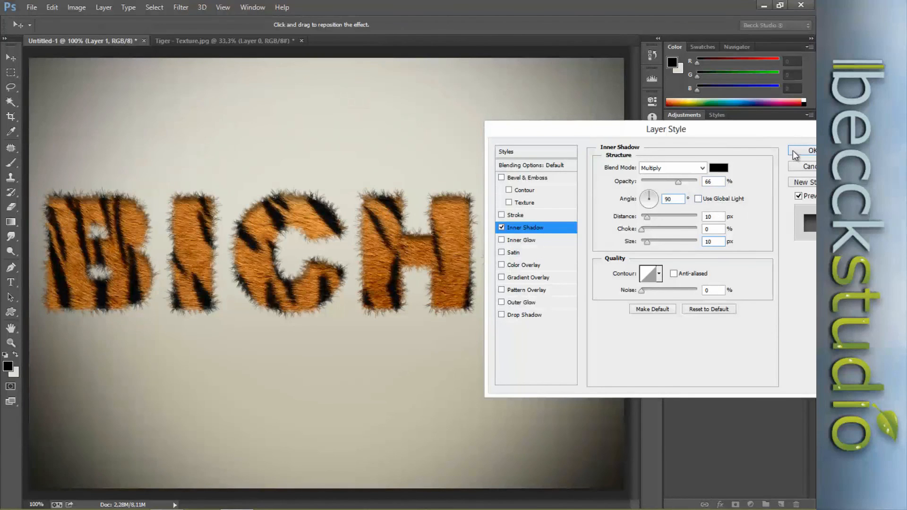
left_click(802, 151)
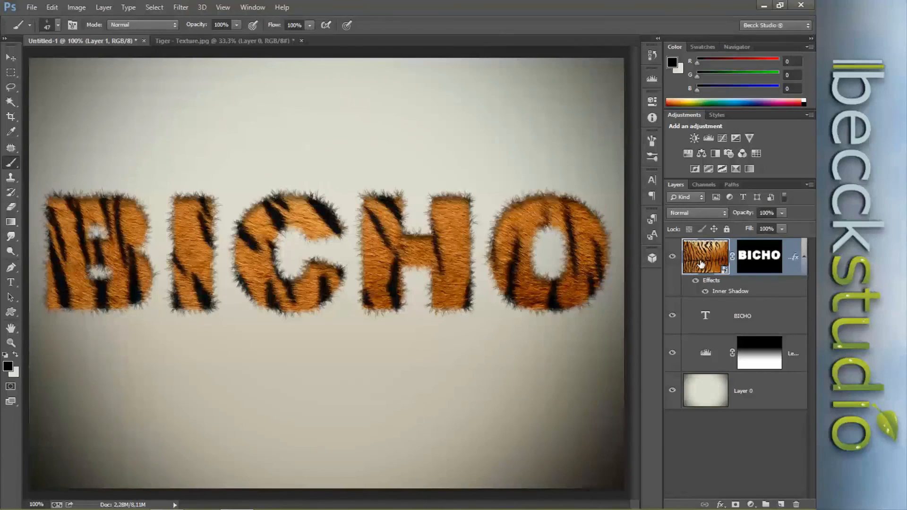
Step: Try replacing the tiger smart object's contents with the Chinchila---Texture image
left_click(104, 8)
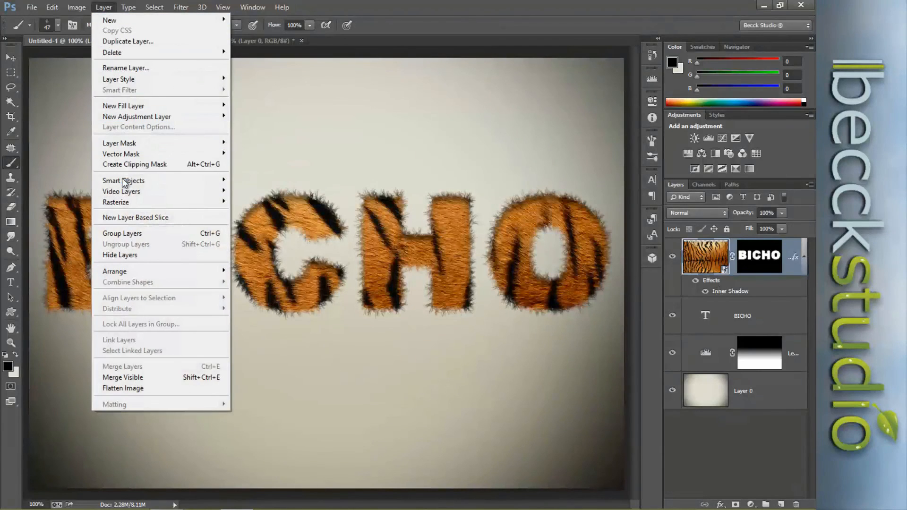
mouse_move(127, 186)
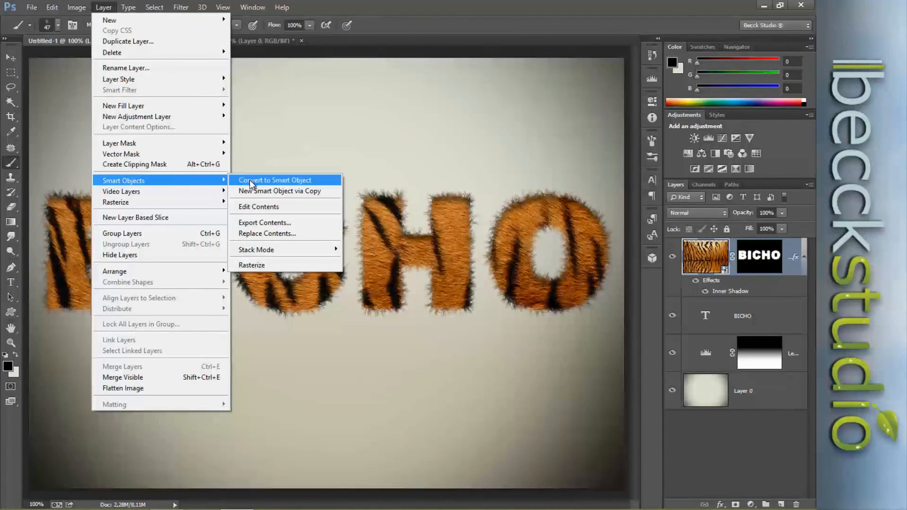
left_click(254, 234)
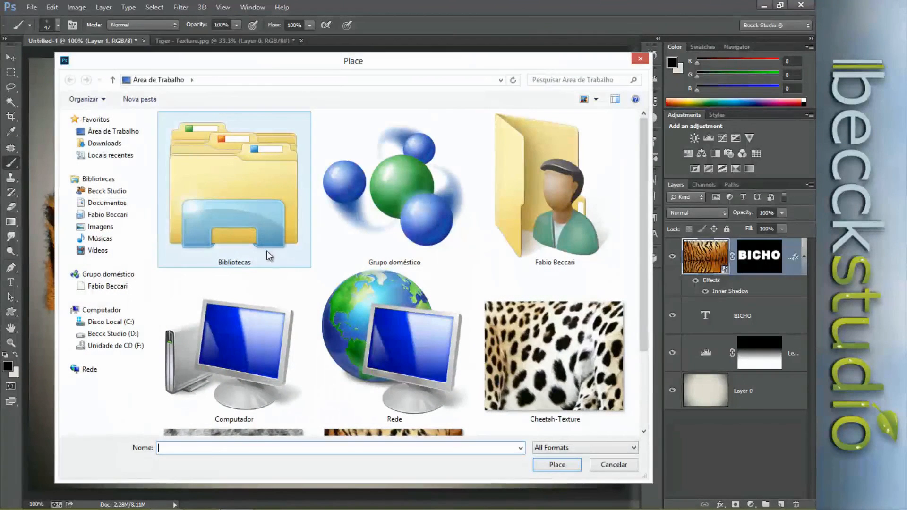
left_click_drag(641, 245, 662, 342)
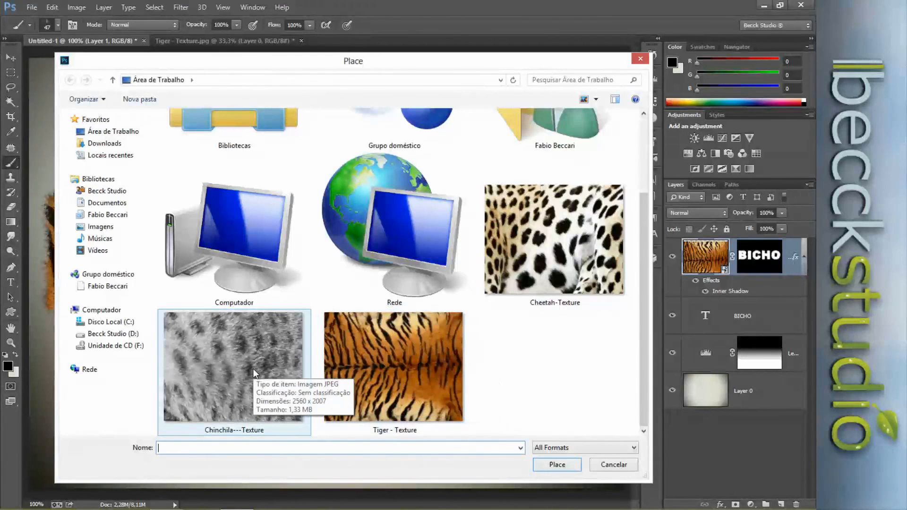
left_click(237, 388)
left_click(556, 466)
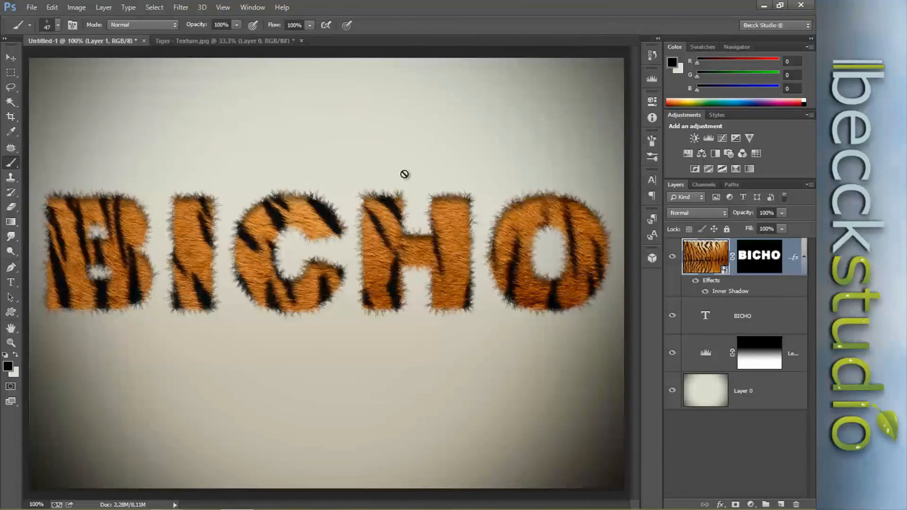
Step: Try replacing the tiger smart object's contents with the Cheetah-Texture image, and undo the replacement
left_click(30, 8)
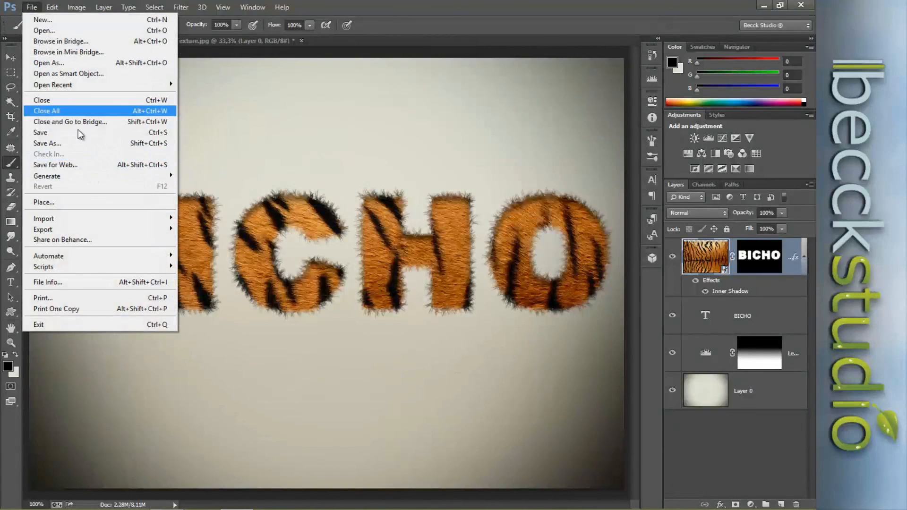
mouse_move(104, 7)
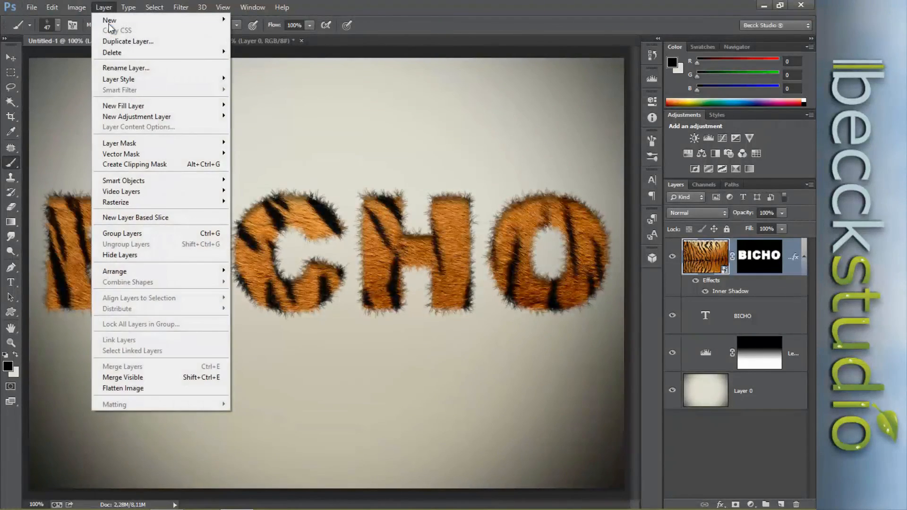
mouse_move(159, 182)
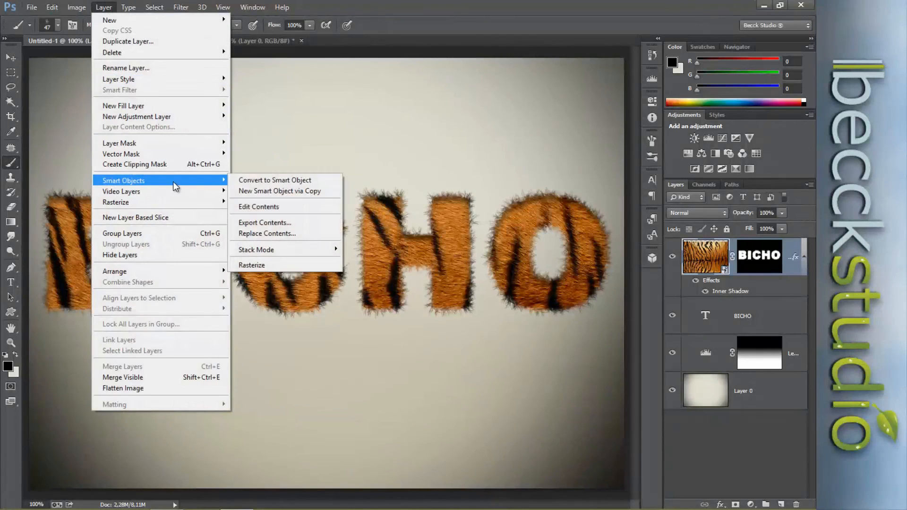
left_click(257, 233)
scroll(650, 273, "down", 1)
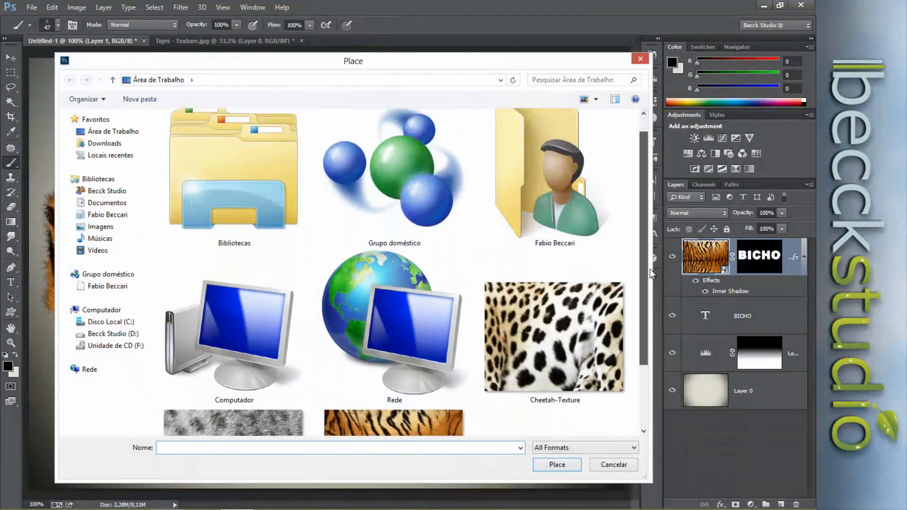
scroll(650, 273, "down", 2)
double_click(536, 279)
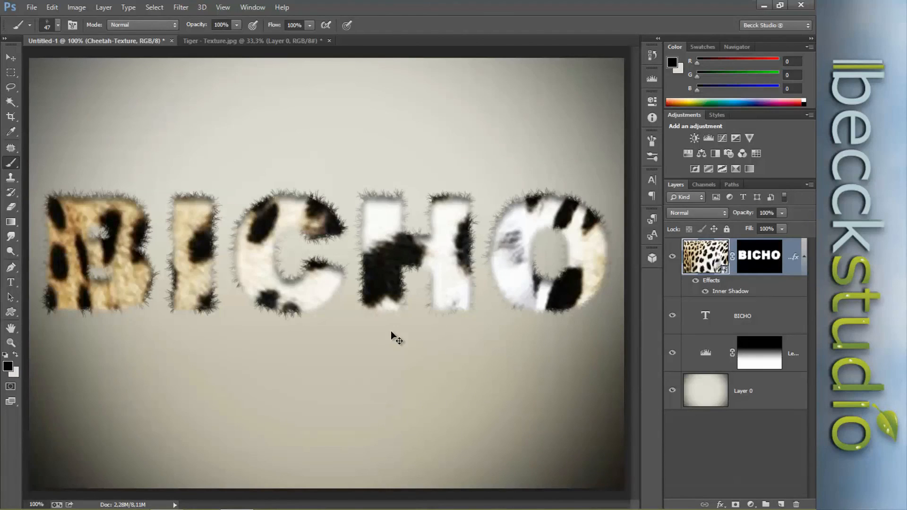
left_click_drag(391, 336, 348, 192)
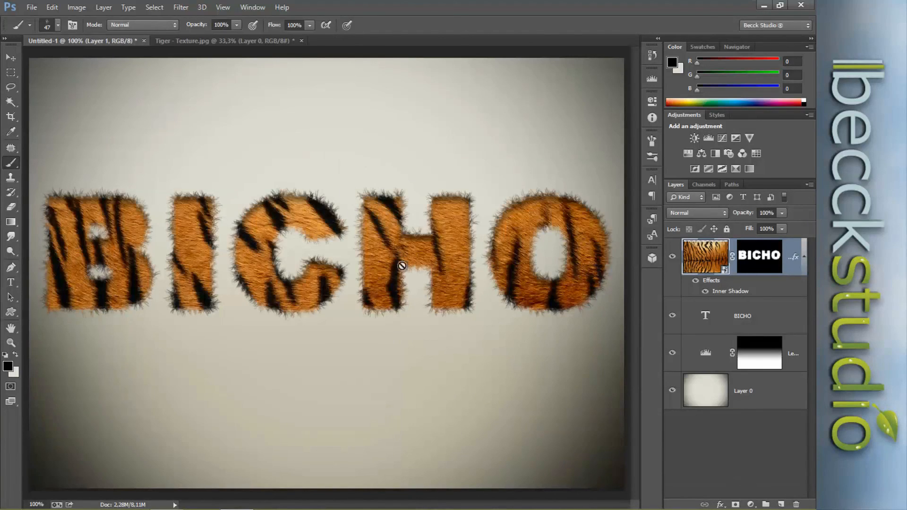